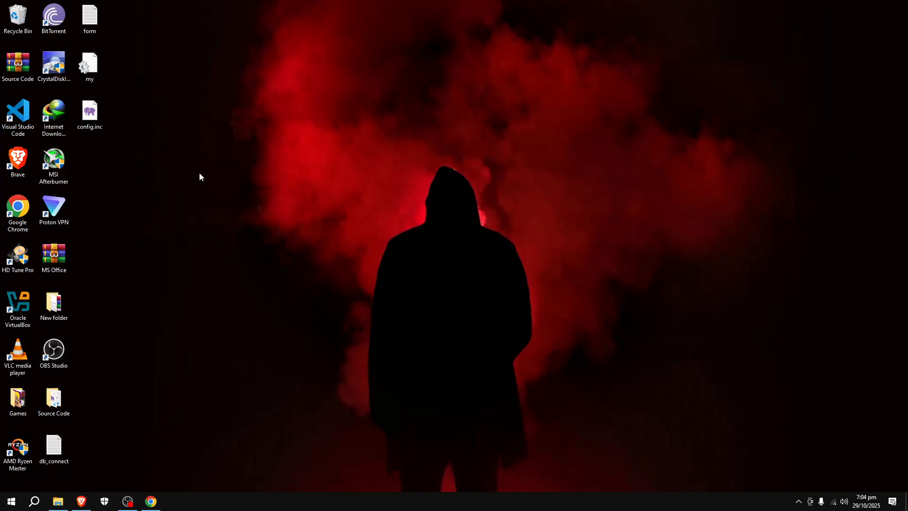
{"action": "right_click", "coordinate": [289, 97]}
{"action": "left_click", "coordinate": [313, 143]}
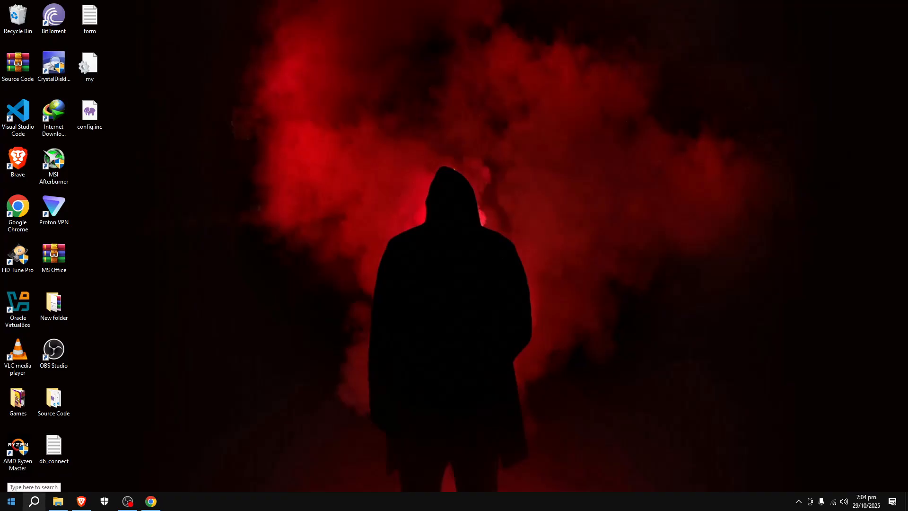
Launch the XAMPP Control Panel with administrator rights.
{"action": "left_click", "coordinate": [12, 501]}
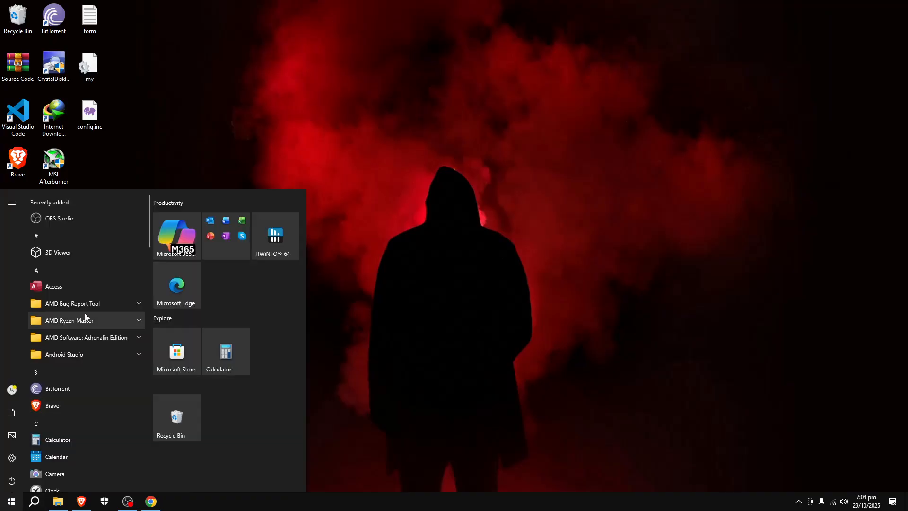
{"action": "left_click", "coordinate": [34, 501]}
{"action": "right_click", "coordinate": [96, 408]}
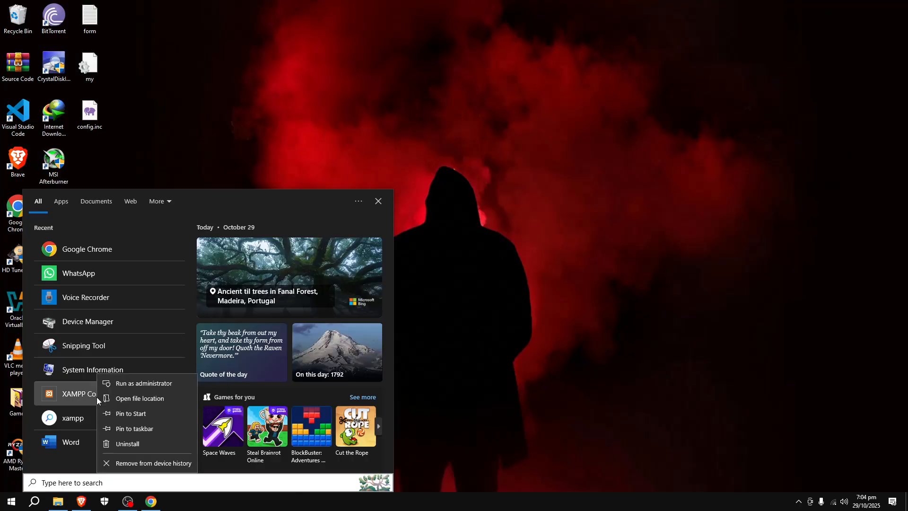
{"action": "left_click", "coordinate": [142, 384]}
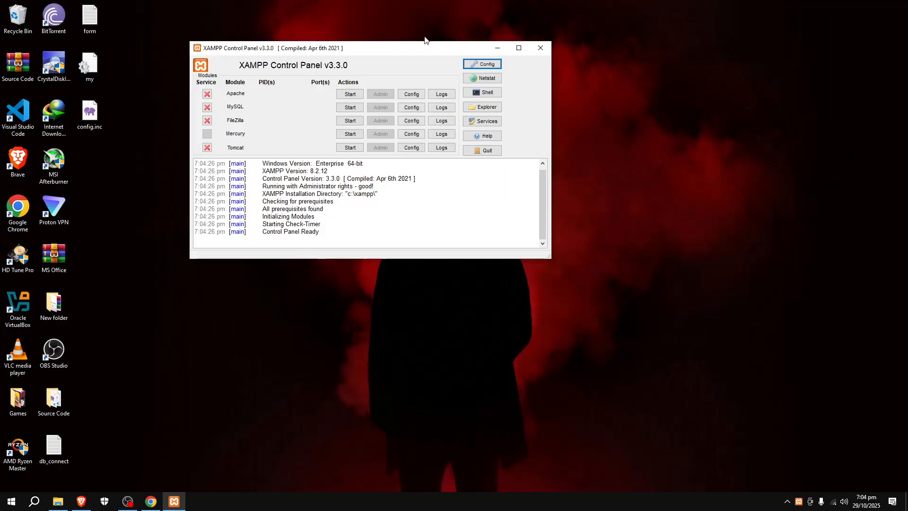
Start the Apache and MySQL modules, and minimize the XAMPP Control Panel.
{"action": "left_click_drag", "start_coordinate": [414, 50], "coordinate": [405, 161]}
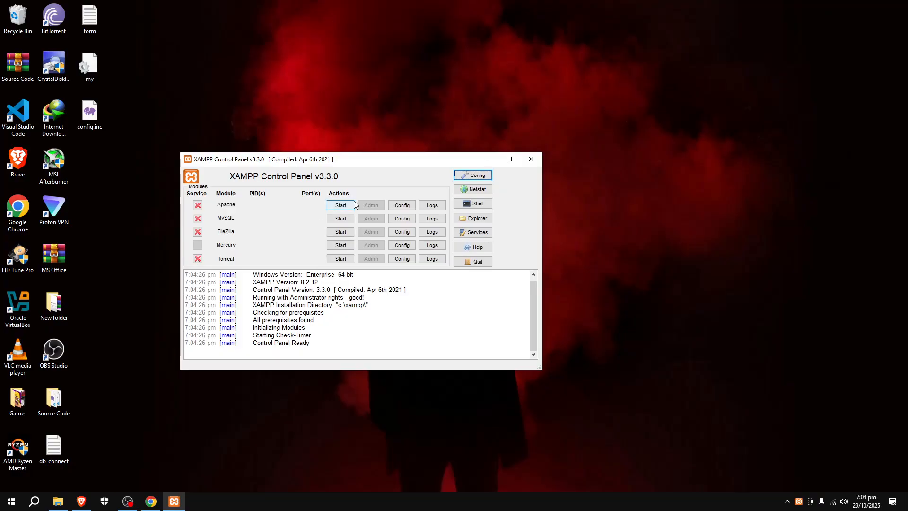
{"action": "left_click", "coordinate": [331, 205]}
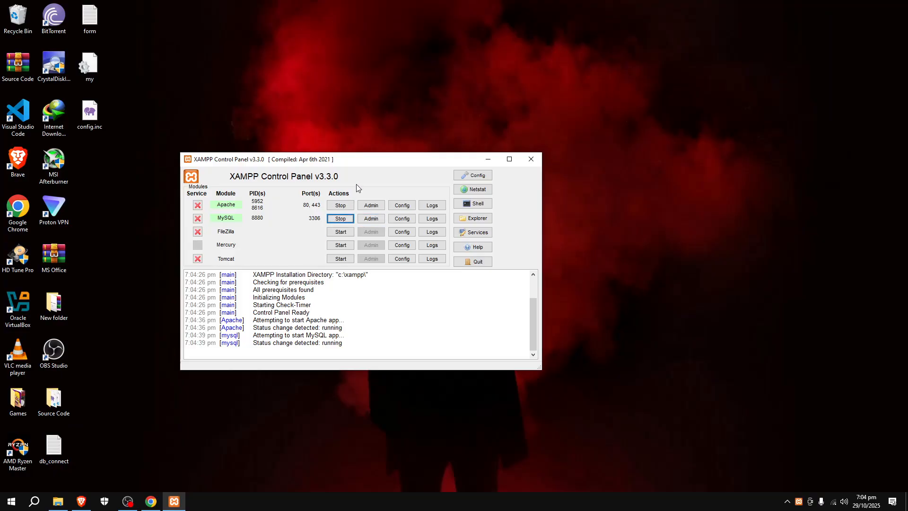
{"action": "left_click", "coordinate": [484, 162]}
{"action": "right_click", "coordinate": [444, 157]}
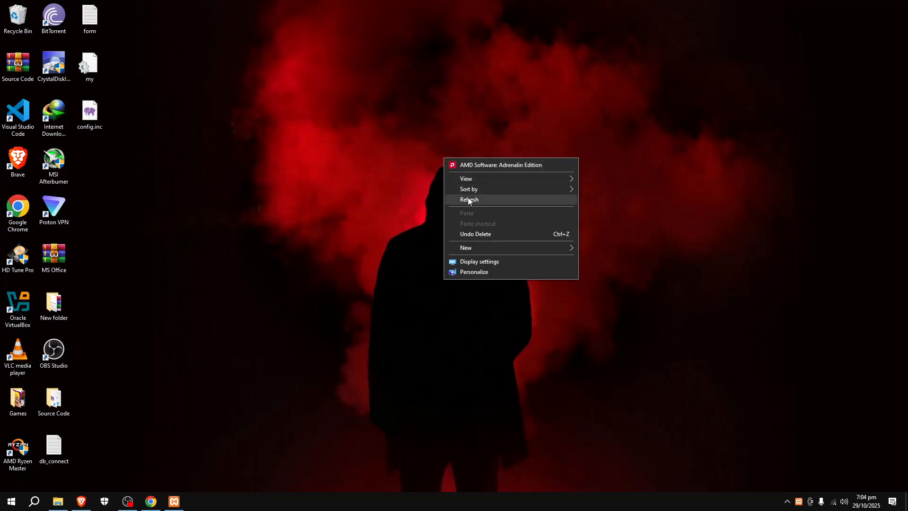
{"action": "left_click", "coordinate": [469, 199]}
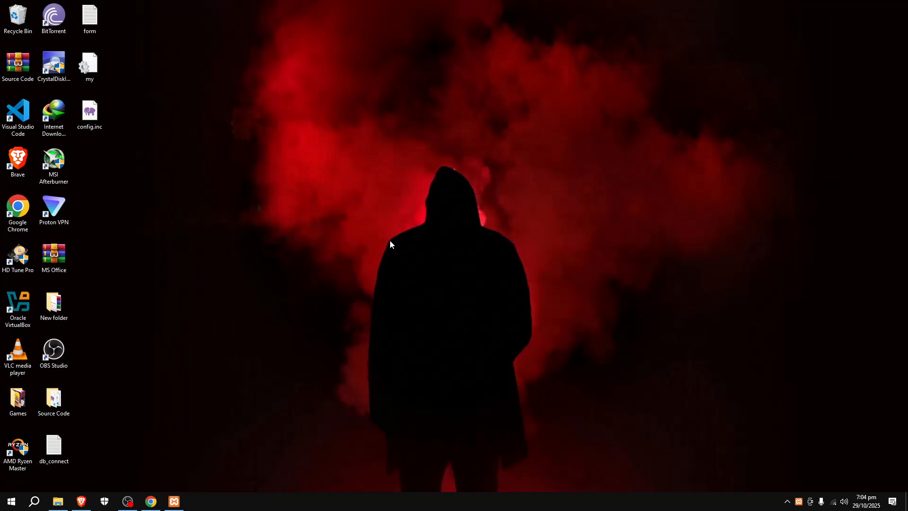
Switch to File Explorer and open the folder C:\xampp\mysql\bin.
{"action": "left_click", "coordinate": [58, 505]}
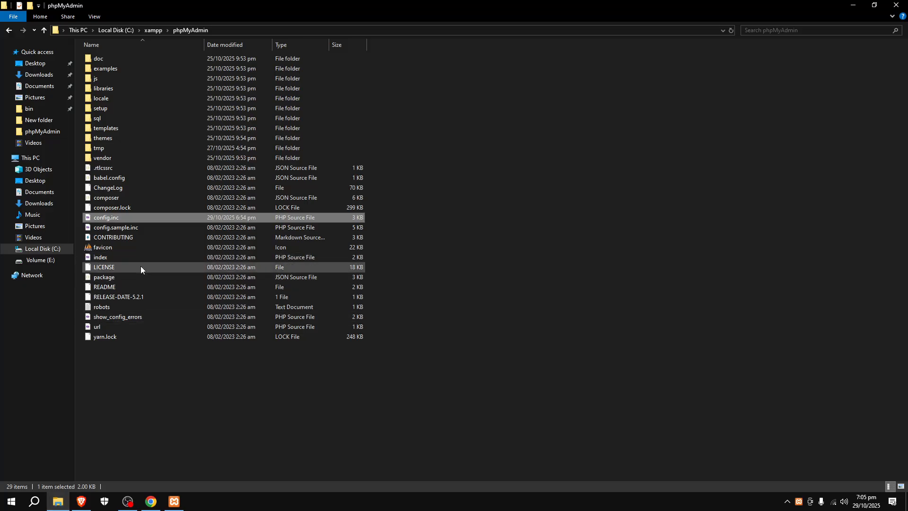
{"action": "left_click", "coordinate": [46, 158]}
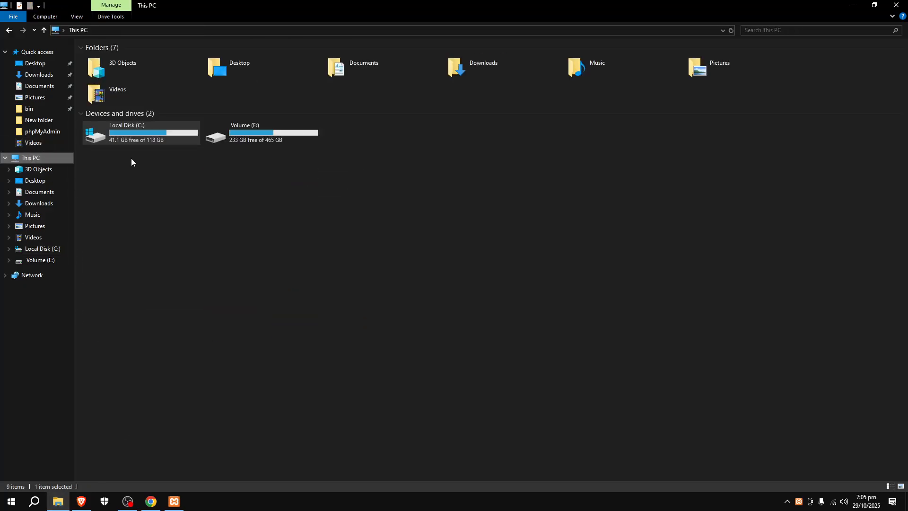
{"action": "double_click", "coordinate": [147, 136]}
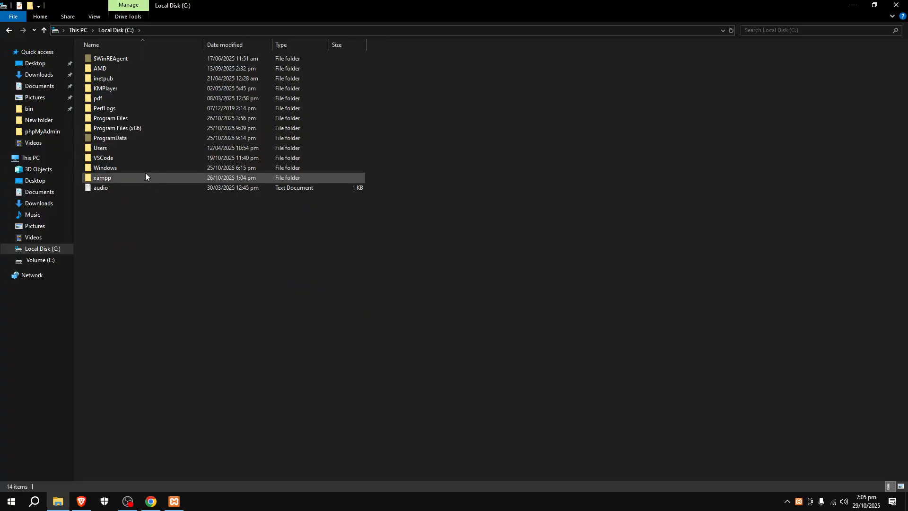
{"action": "double_click", "coordinate": [145, 174]}
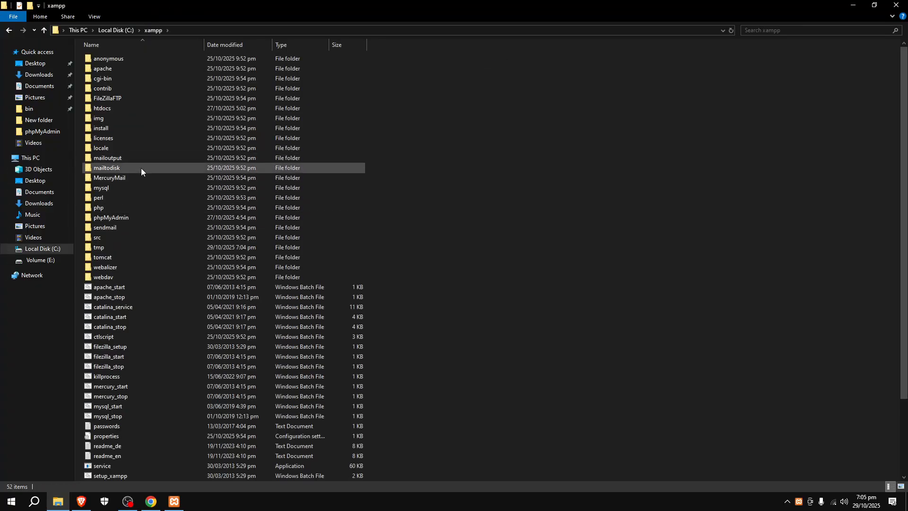
{"action": "double_click", "coordinate": [109, 185]}
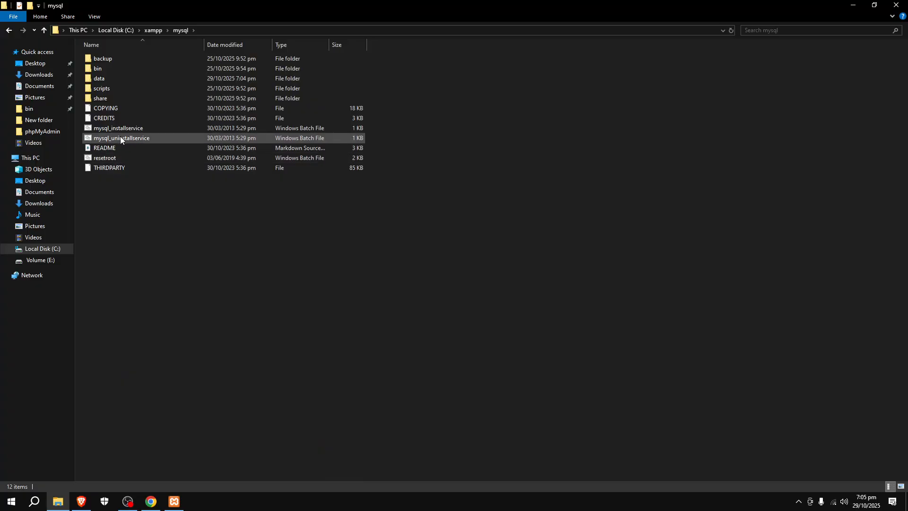
{"action": "double_click", "coordinate": [109, 69]}
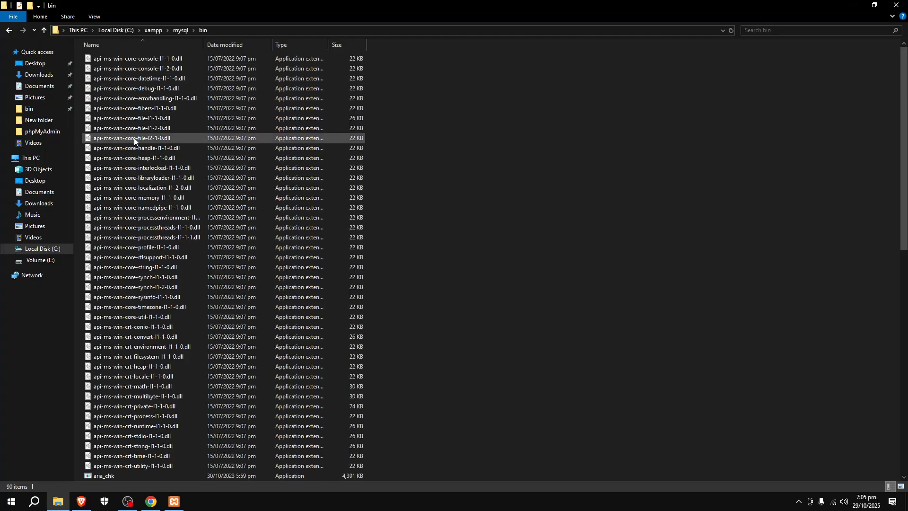
Open the "my" configuration settings file from the bin folder in Notepad.
{"action": "scroll", "coordinate": [222, 326], "scroll_direction": "down", "scroll_amount": 9}
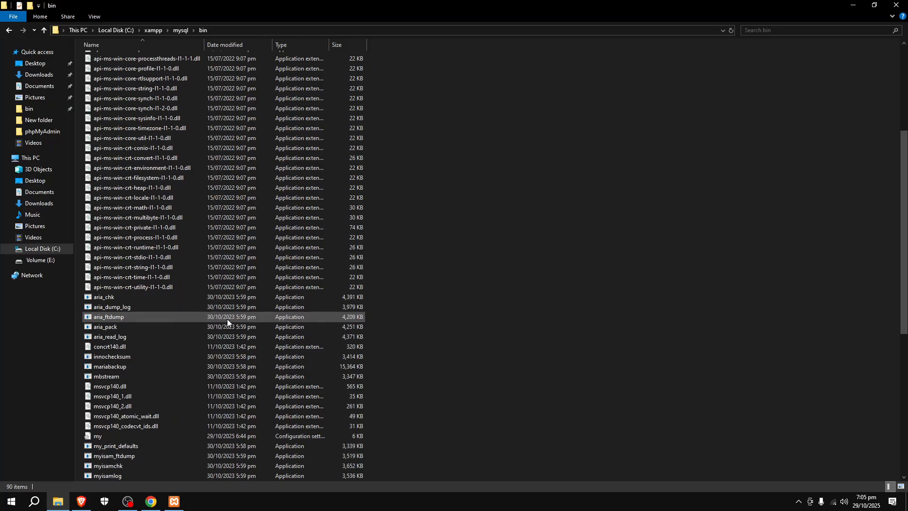
{"action": "scroll", "coordinate": [227, 319], "scroll_direction": "down", "scroll_amount": 3}
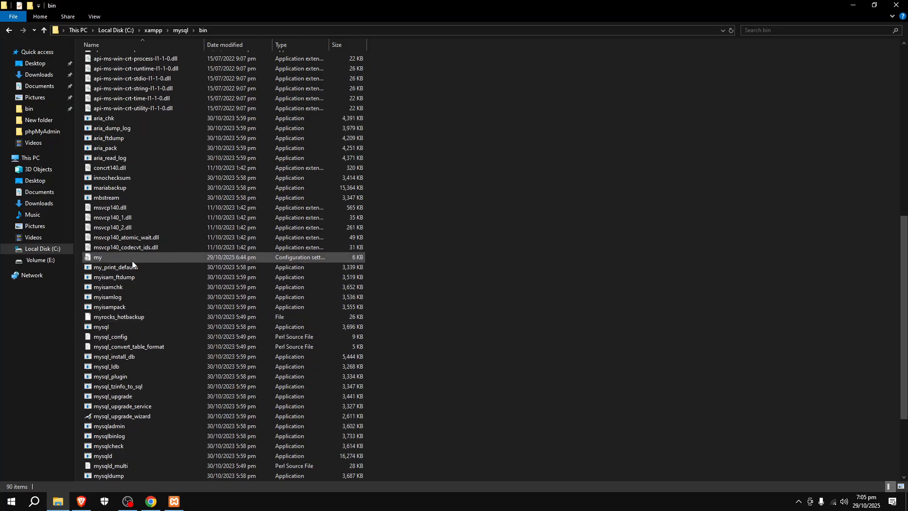
{"action": "left_click", "coordinate": [186, 260]}
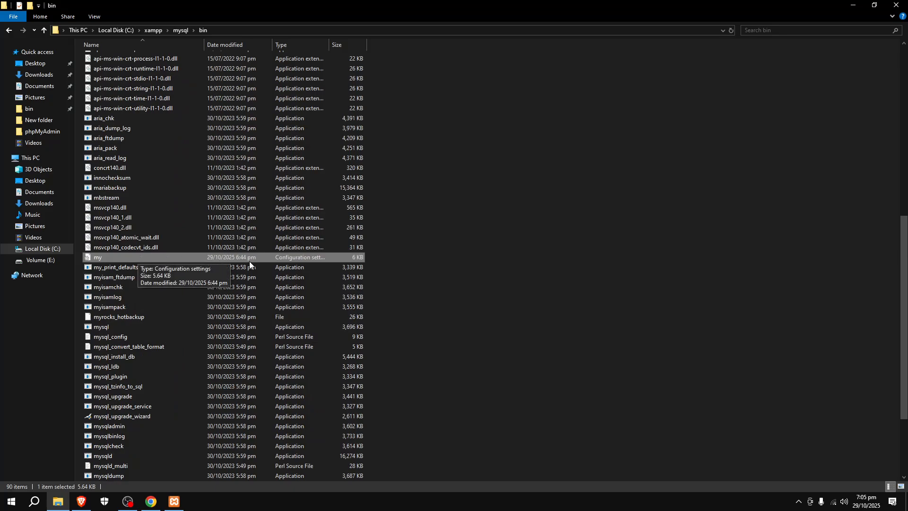
{"action": "double_click", "coordinate": [97, 258]}
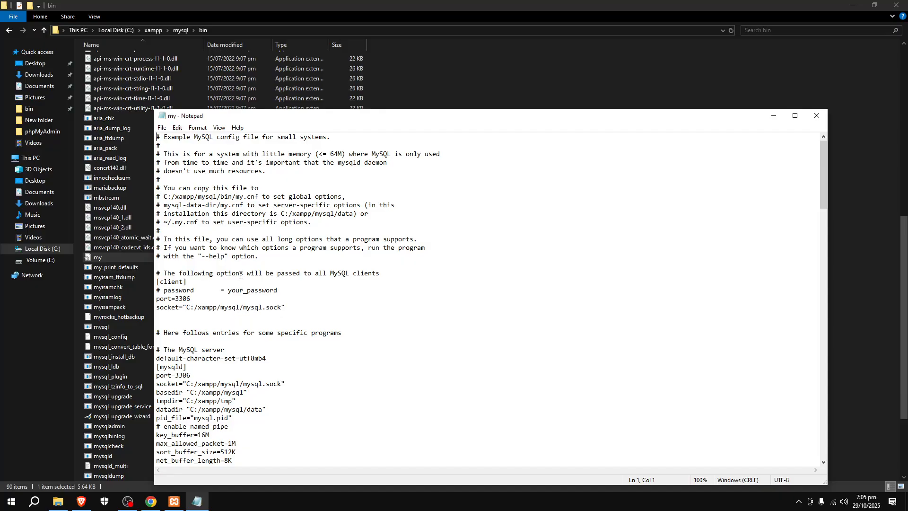
Replace every occurrence of 3306 with 3307 in the "my" configuration file and close the Replace dialog.
{"action": "left_click", "coordinate": [177, 128]}
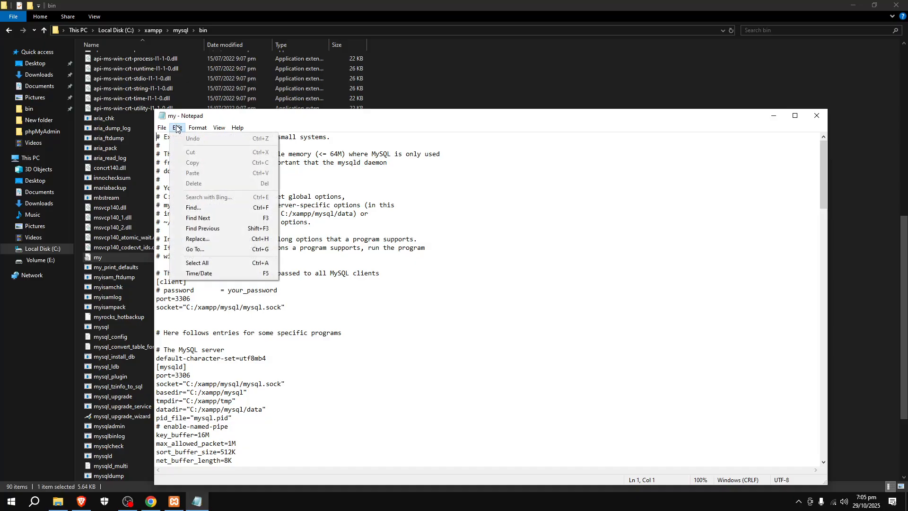
{"action": "left_click", "coordinate": [205, 238]}
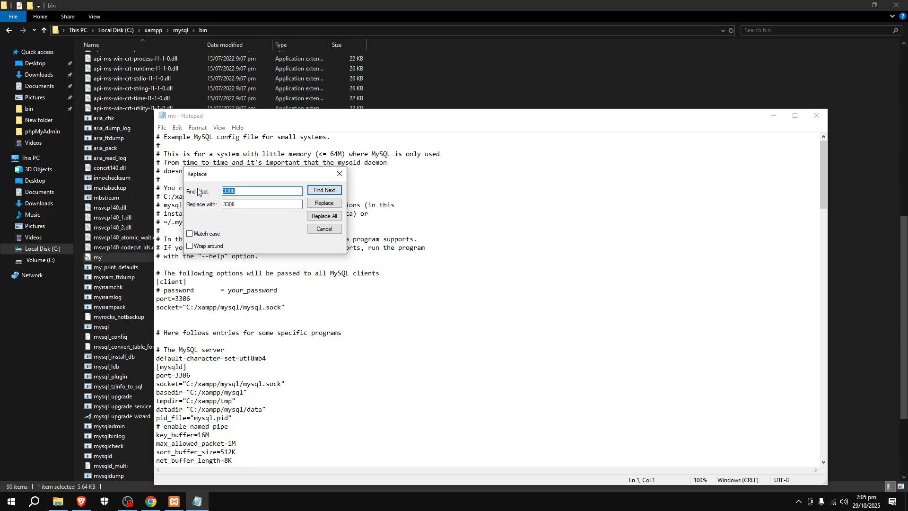
{"action": "left_click", "coordinate": [240, 191]}
{"action": "key", "text": "BackSpace"}
{"action": "key", "text": "BackSpace"}
{"action": "key", "text": "BackSpace"}
{"action": "key", "text": "BackSpace"}
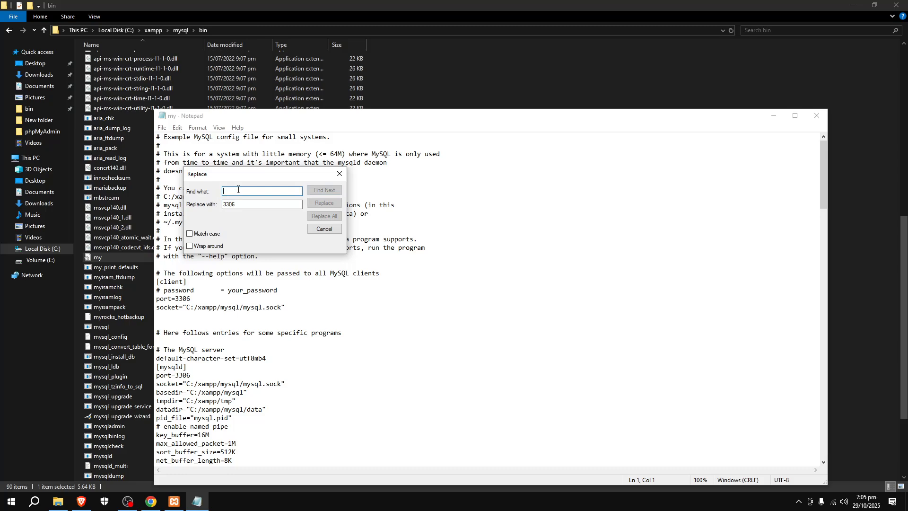
{"action": "type", "text": "3306"}
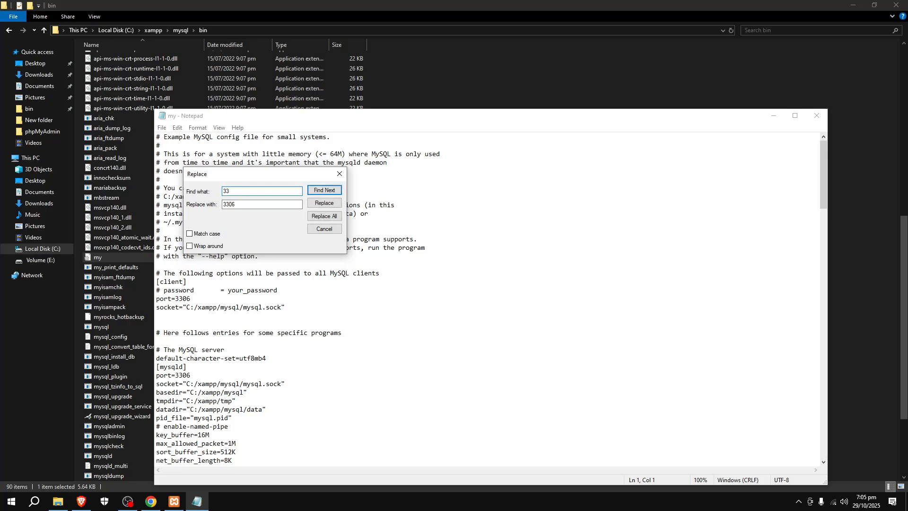
{"action": "left_click", "coordinate": [246, 202]}
{"action": "left_click", "coordinate": [325, 216]}
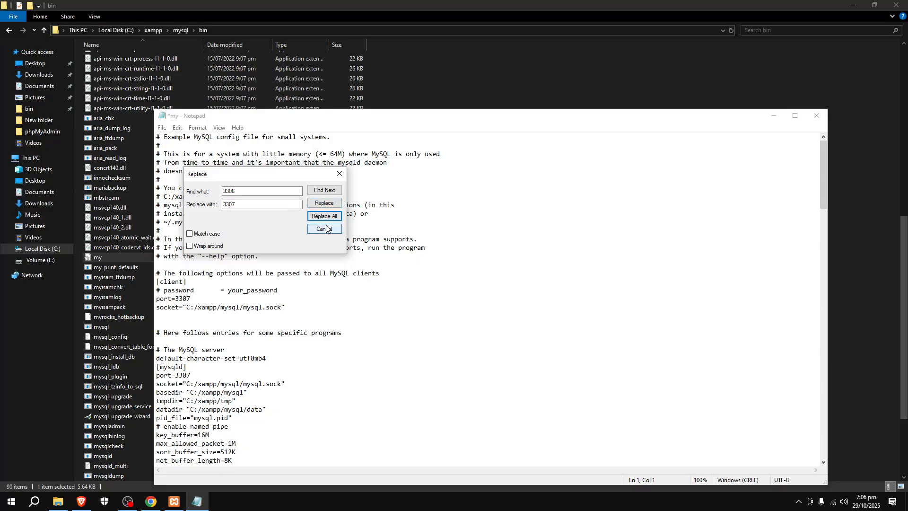
{"action": "left_click", "coordinate": [339, 173]}
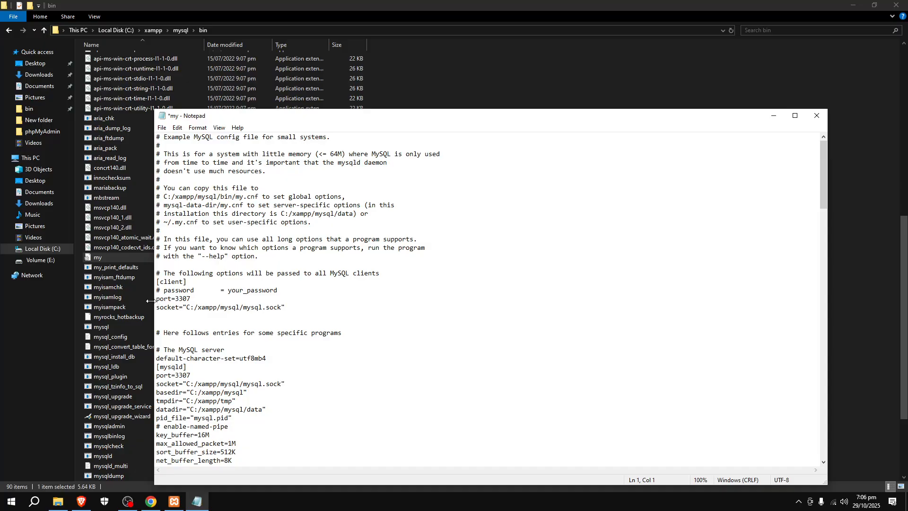
Examine the port entries throughout the "my" configuration file to check the replacement.
{"action": "scroll", "coordinate": [169, 287], "scroll_direction": "down", "scroll_amount": 1}
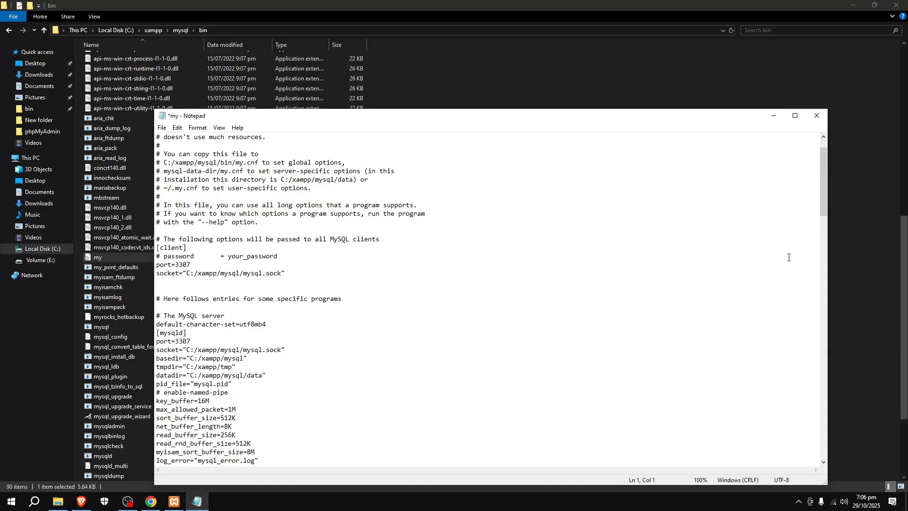
{"action": "left_click_drag", "start_coordinate": [824, 203], "coordinate": [798, 457]}
{"action": "scroll", "coordinate": [372, 338], "scroll_direction": "up", "scroll_amount": 9}
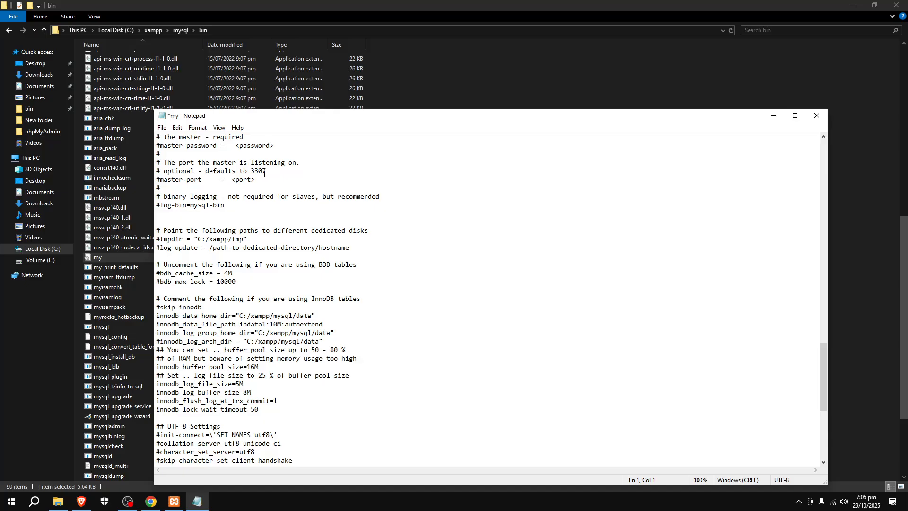
{"action": "scroll", "coordinate": [265, 177], "scroll_direction": "up", "scroll_amount": 3}
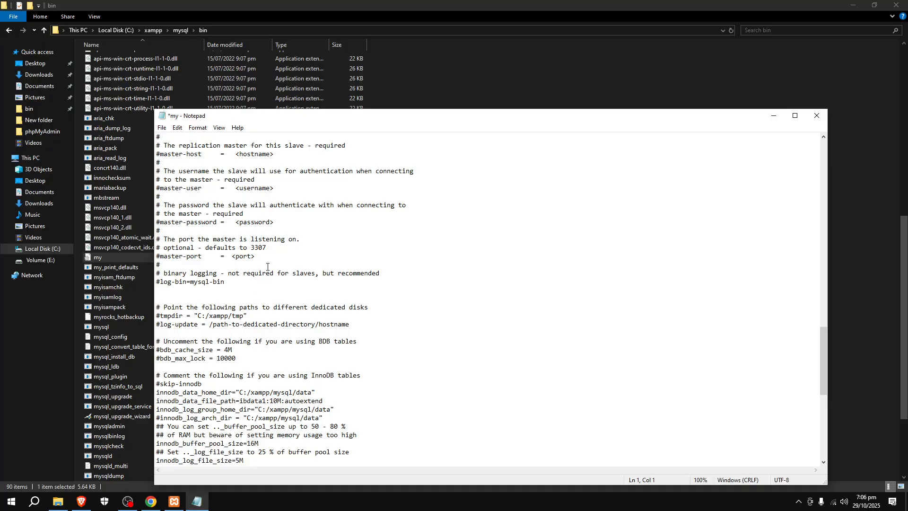
{"action": "scroll", "coordinate": [265, 265], "scroll_direction": "up", "scroll_amount": 2}
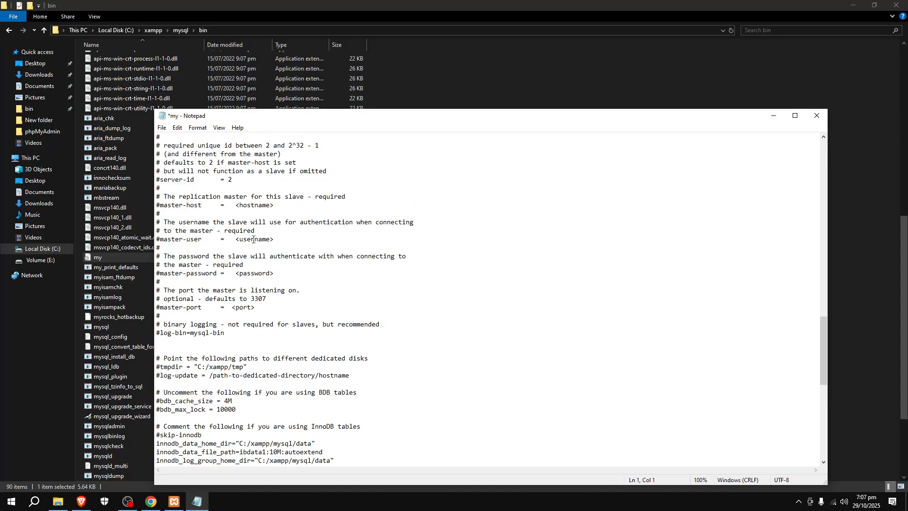
{"action": "scroll", "coordinate": [251, 229], "scroll_direction": "up", "scroll_amount": 4}
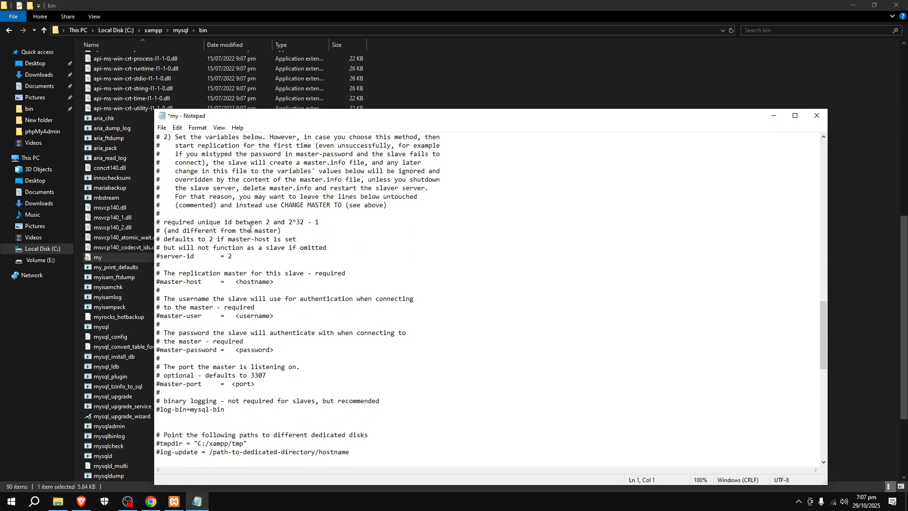
{"action": "left_click", "coordinate": [177, 127]}
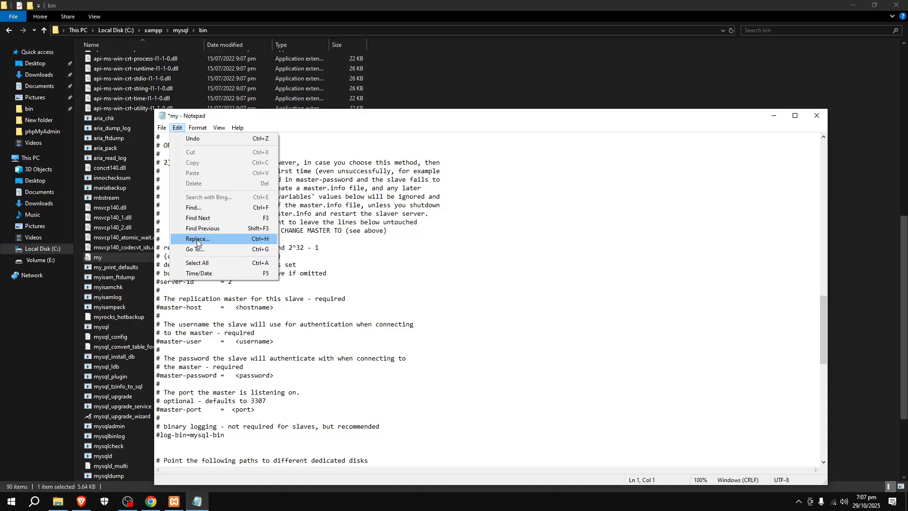
{"action": "left_click", "coordinate": [715, 115]}
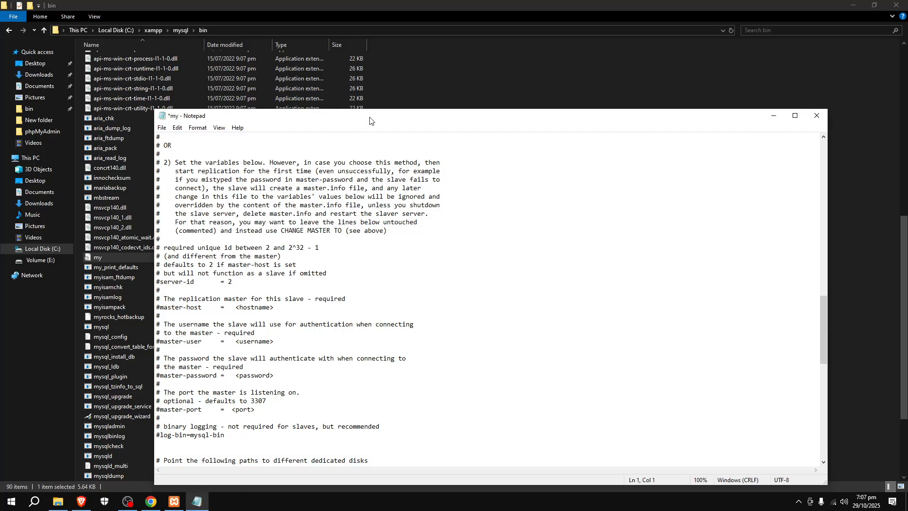
Save the "my" configuration file and close it.
{"action": "left_click", "coordinate": [161, 127]}
{"action": "left_click", "coordinate": [175, 170]}
{"action": "left_click", "coordinate": [817, 115]}
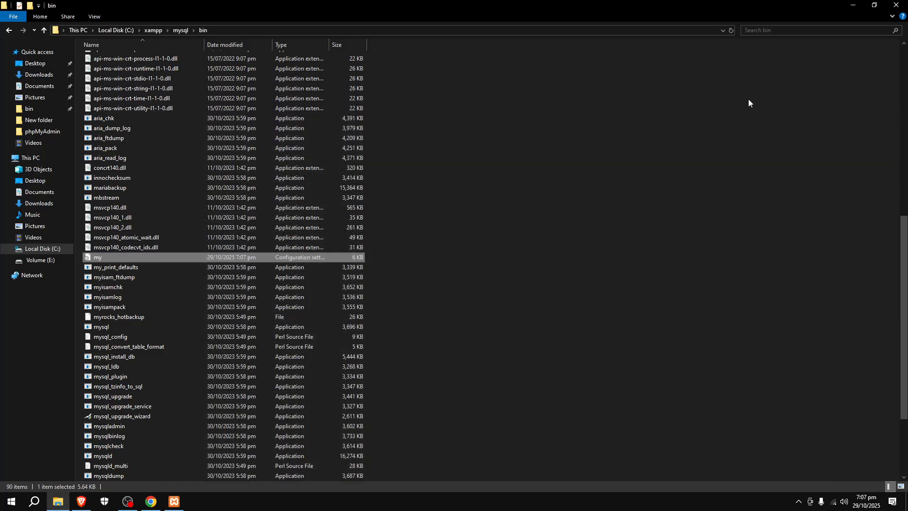
Open the config.inc PHP file from the phpMyAdmin folder inside xampp.
{"action": "left_click", "coordinate": [8, 31]}
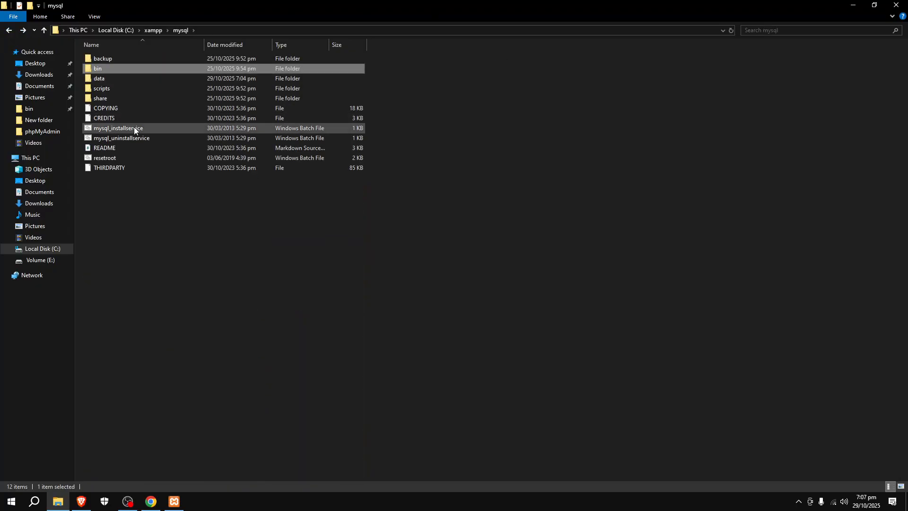
{"action": "left_click", "coordinate": [6, 31]}
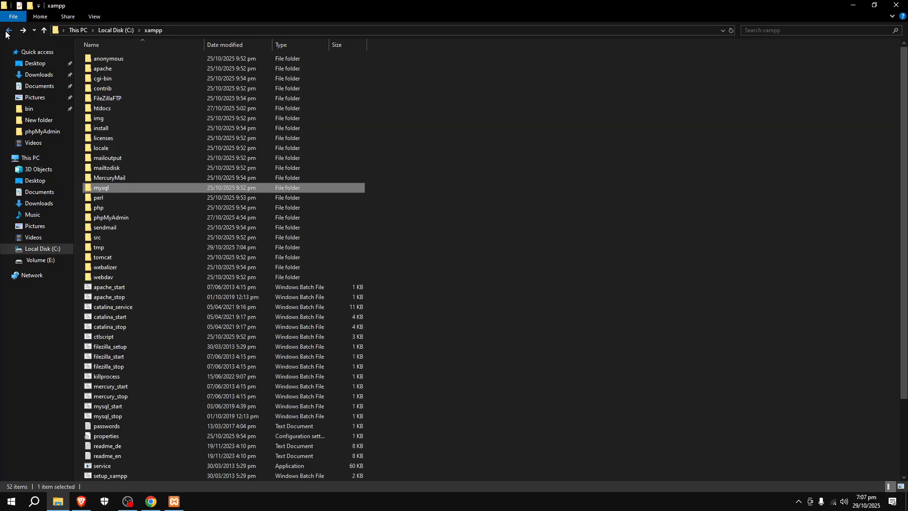
{"action": "double_click", "coordinate": [113, 219]}
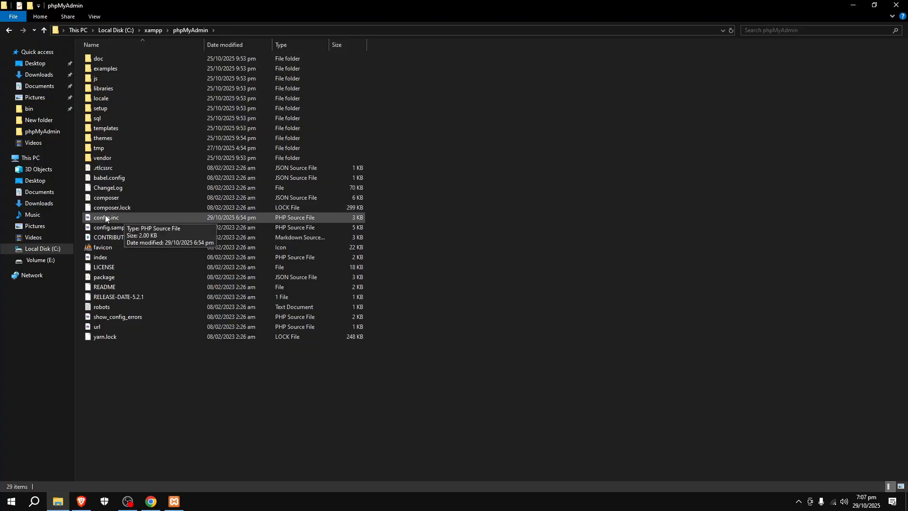
{"action": "left_click", "coordinate": [106, 218]}
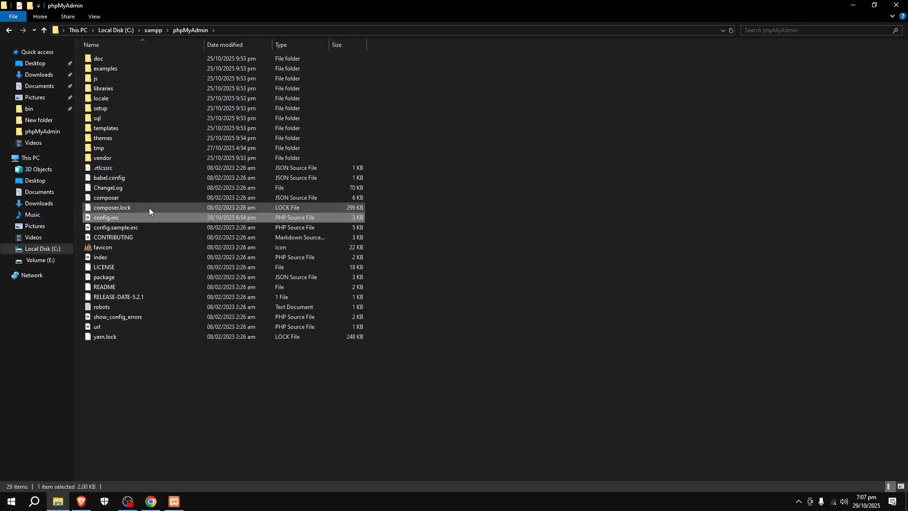
{"action": "double_click", "coordinate": [118, 217]}
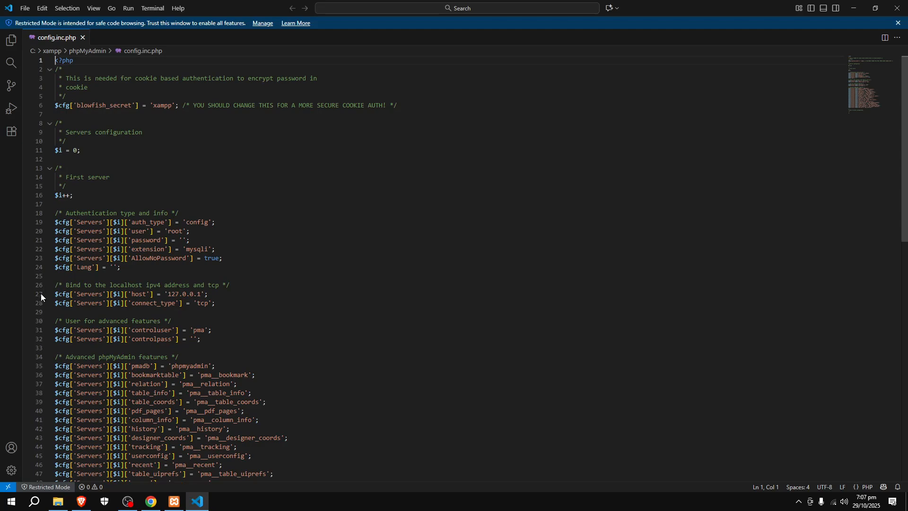
Append port 3307 to the server host value on line 27 so it reads '127.0.0.1:3307'.
{"action": "left_click_drag", "start_coordinate": [54, 293], "coordinate": [80, 293]}
{"action": "left_click", "coordinate": [144, 295]}
{"action": "left_click_drag", "start_coordinate": [215, 297], "coordinate": [183, 296]}
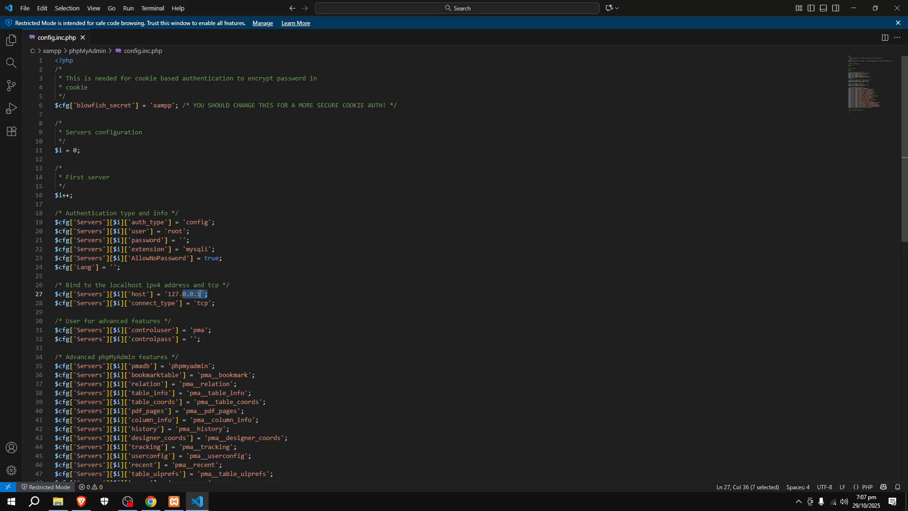
{"action": "left_click", "coordinate": [204, 295]}
{"action": "type", "text": ":"}
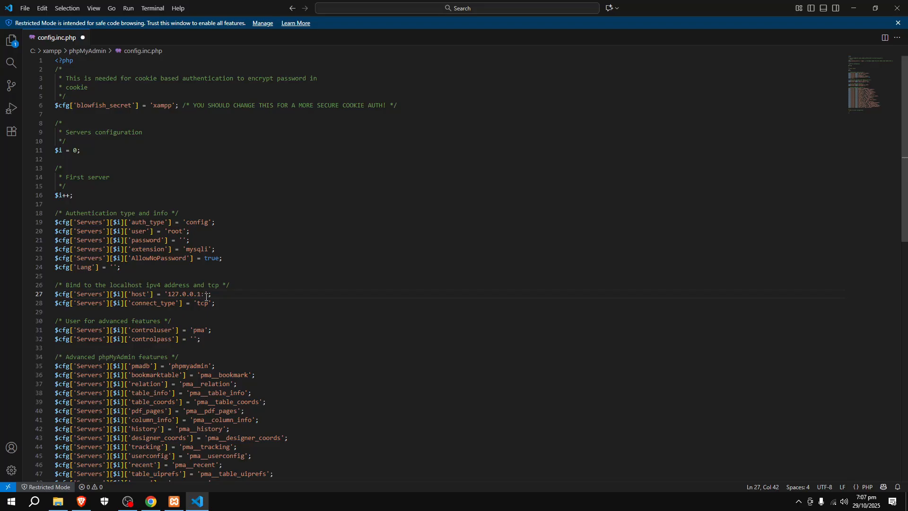
{"action": "type", "text": "3307"}
Save config.inc.php and close the code editor.
{"action": "key", "text": "ctrl+s"}
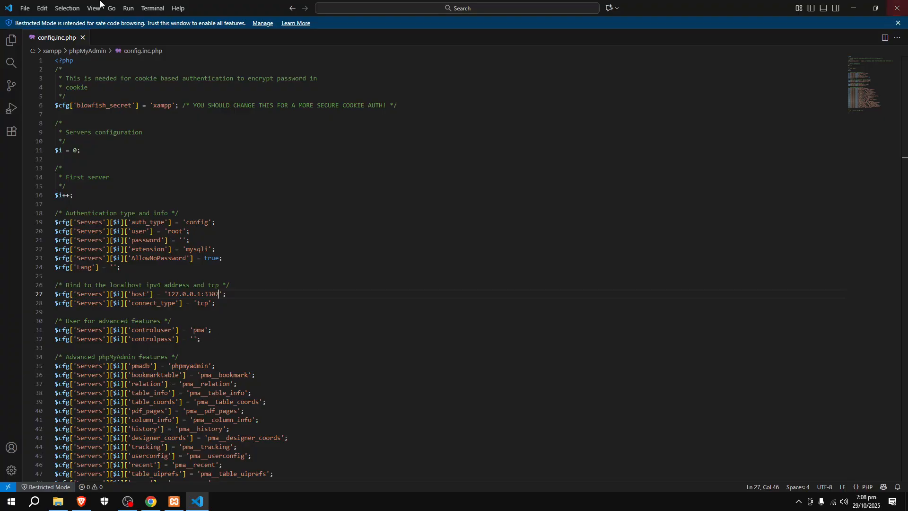
{"action": "left_click", "coordinate": [22, 7]}
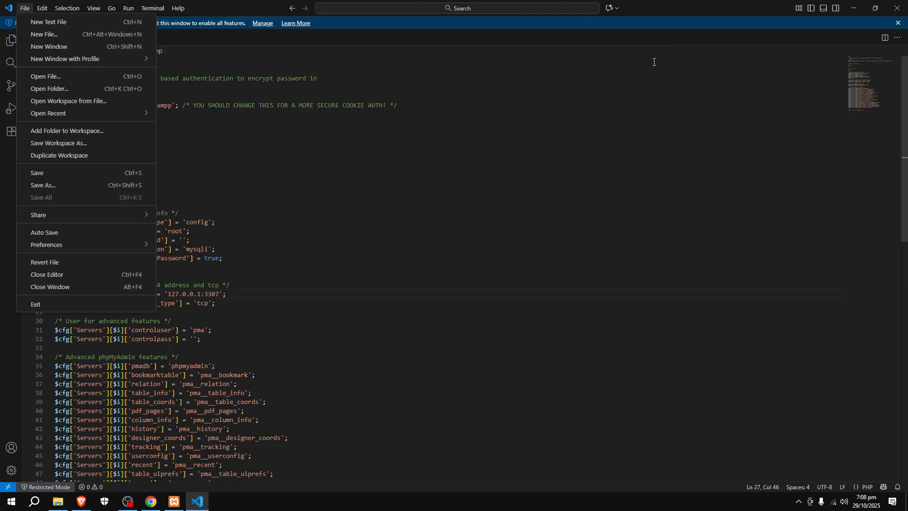
{"action": "left_click", "coordinate": [667, 42]}
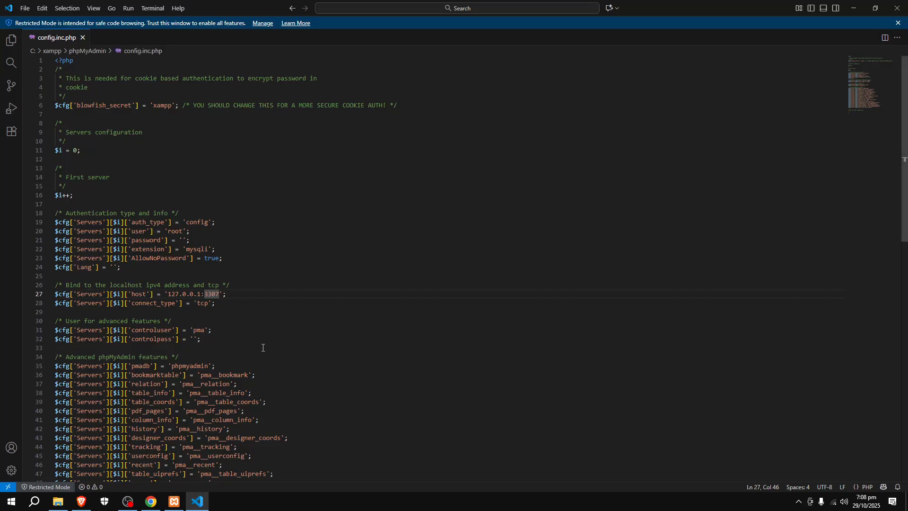
{"action": "left_click", "coordinate": [227, 293]}
{"action": "left_click", "coordinate": [898, 10]}
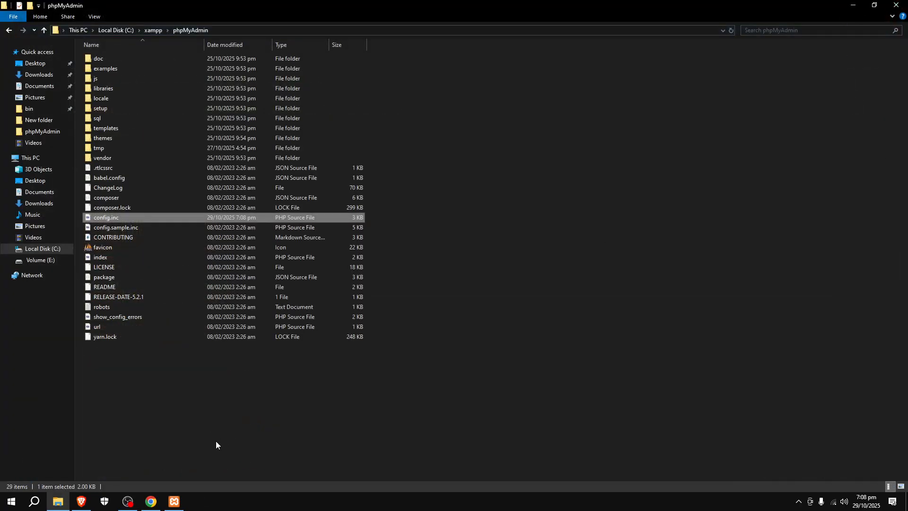
Quit both XAMPP Control Panel instances running in the background.
{"action": "left_click", "coordinate": [799, 501]}
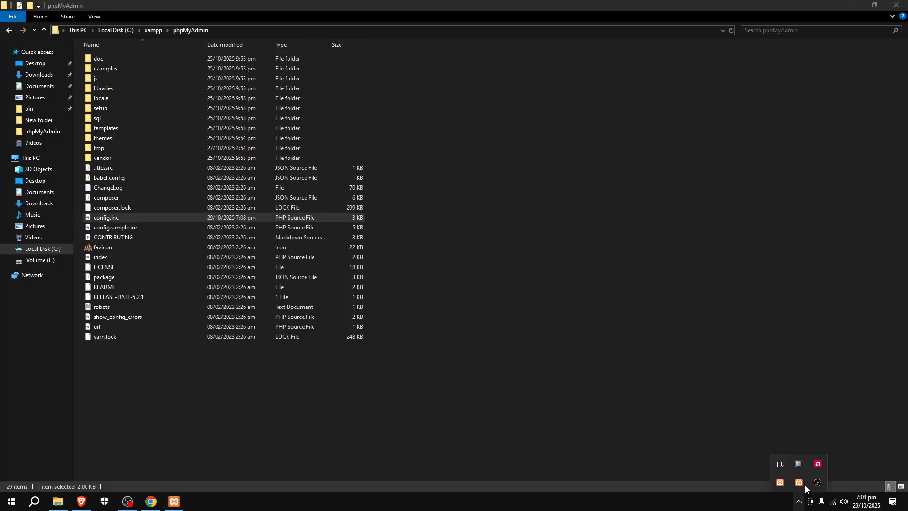
{"action": "right_click", "coordinate": [773, 483]}
{"action": "left_click", "coordinate": [796, 476]}
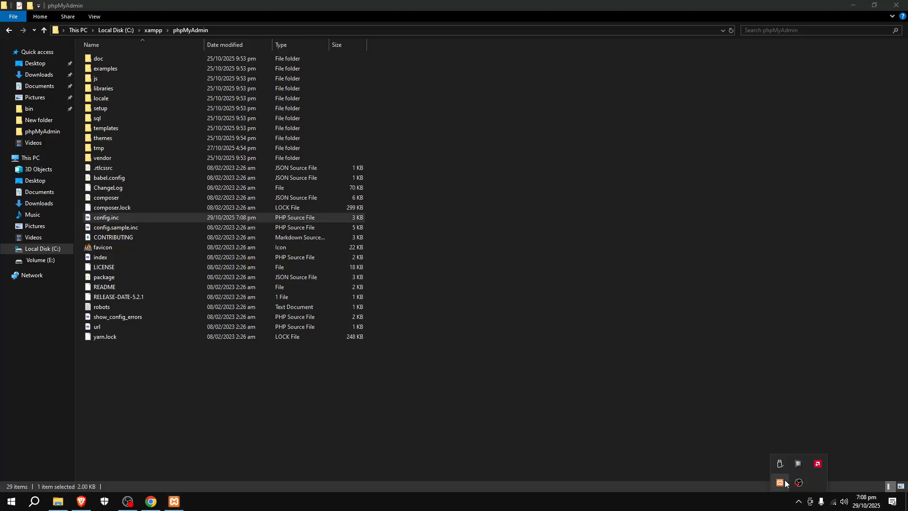
{"action": "right_click", "coordinate": [780, 483]}
{"action": "left_click", "coordinate": [801, 475]}
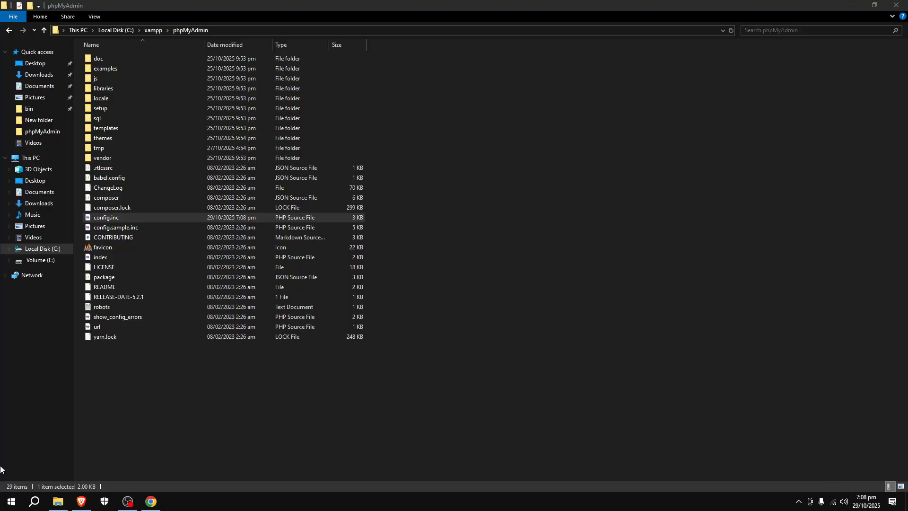
Launch the XAMPP Control Panel as administrator.
{"action": "left_click", "coordinate": [34, 501]}
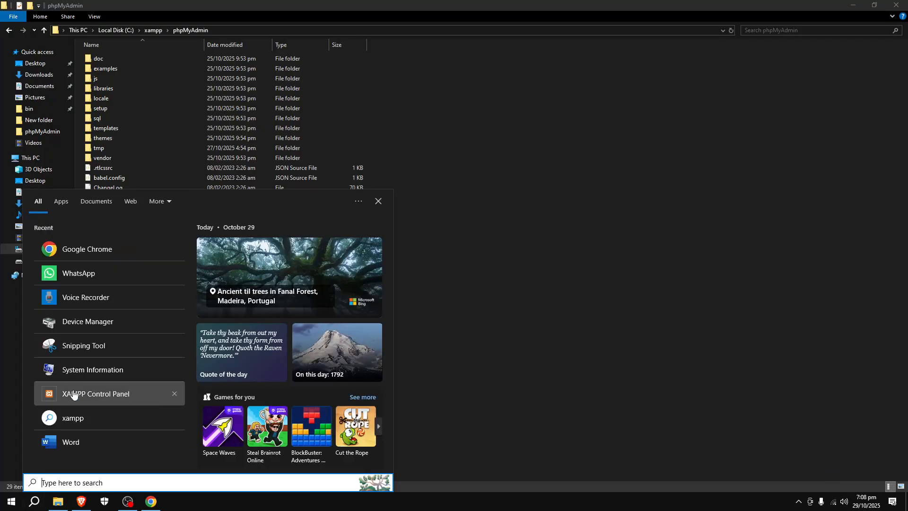
{"action": "right_click", "coordinate": [85, 395]}
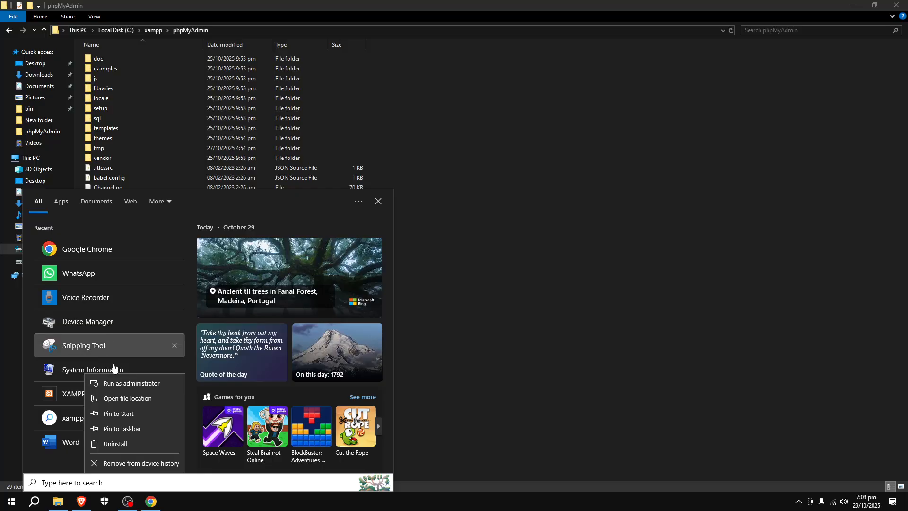
{"action": "left_click", "coordinate": [134, 386]}
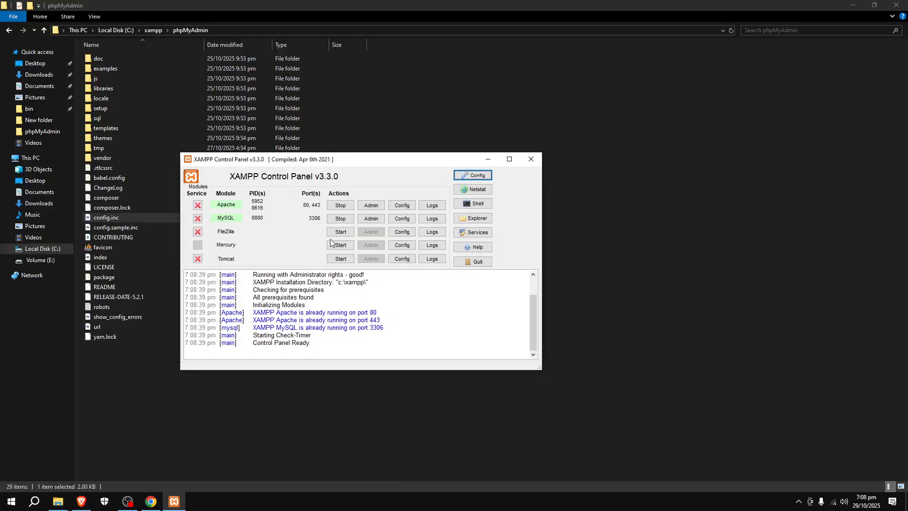
Stop and restart the Apache and MySQL modules, then close the XAMPP Control Panel window.
{"action": "left_click", "coordinate": [340, 205]}
{"action": "left_click", "coordinate": [346, 218]}
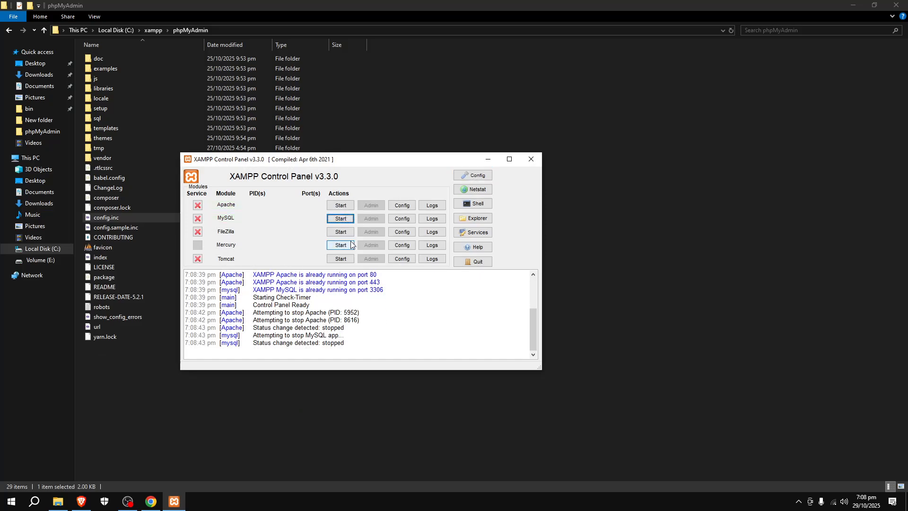
{"action": "left_click", "coordinate": [341, 207]}
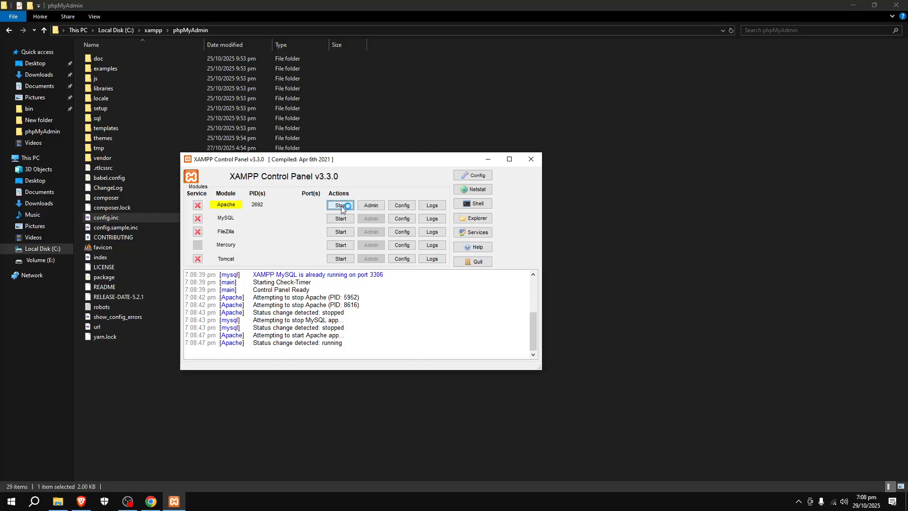
{"action": "left_click", "coordinate": [342, 221]}
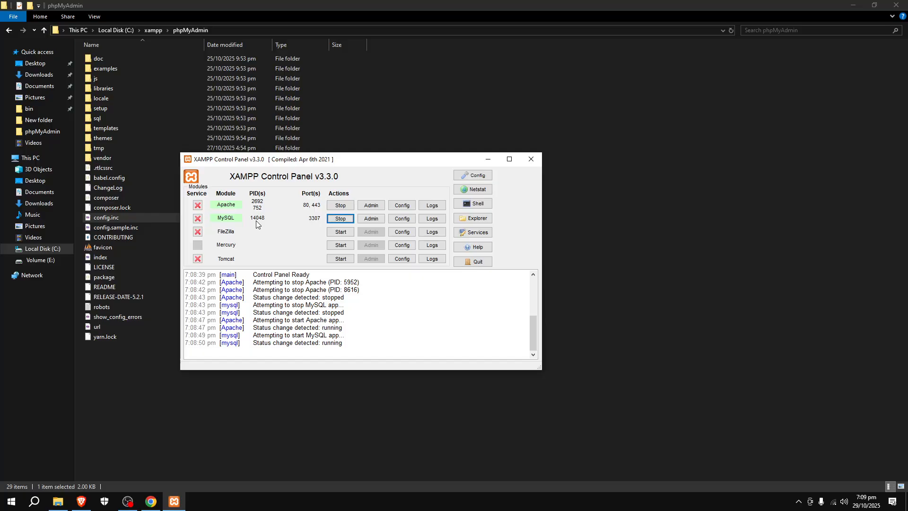
{"action": "left_click", "coordinate": [532, 161]}
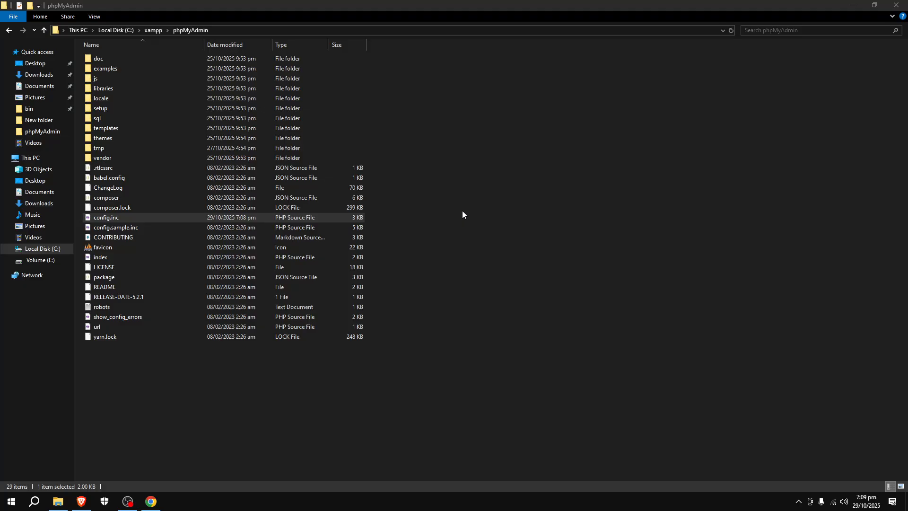
Load localhost/mywebsite/form.php in Chrome to check the site's database connection, and close the browser.
{"action": "left_click", "coordinate": [151, 502]}
{"action": "left_click", "coordinate": [434, 51]}
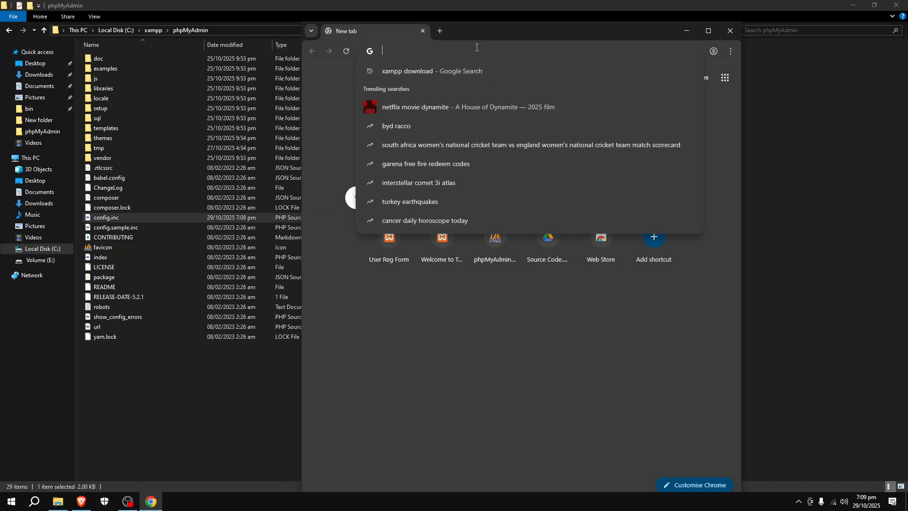
{"action": "type", "text": "localhost/mywebsite/form.php"}
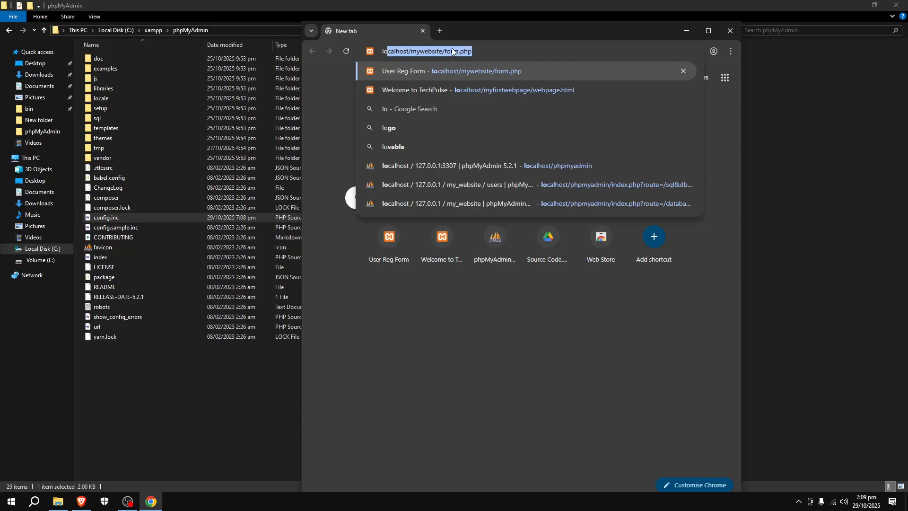
{"action": "left_click", "coordinate": [399, 71]}
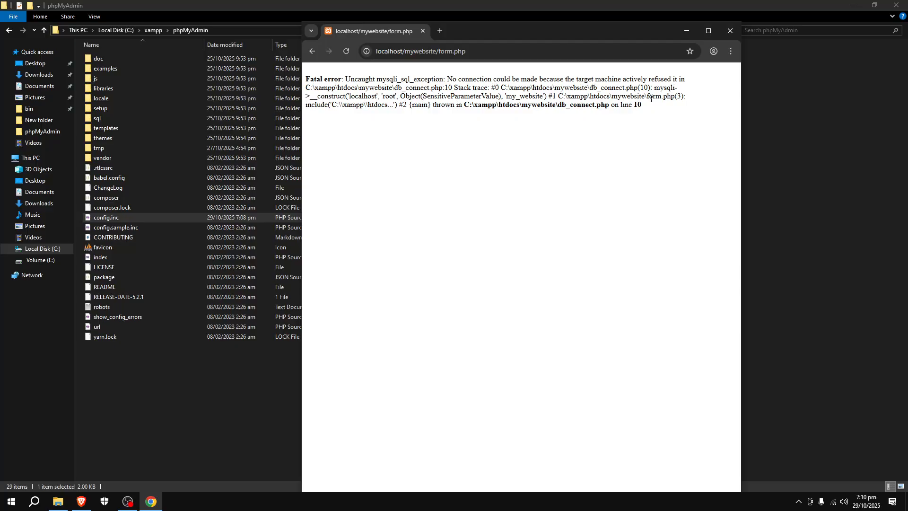
{"action": "left_click", "coordinate": [730, 30]}
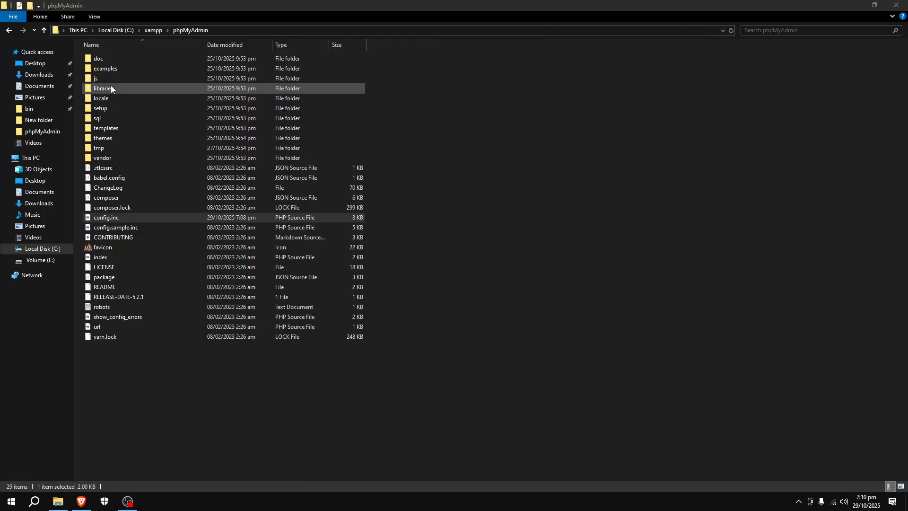
Open the db_connect PHP file from the mywebsite folder in xampp's htdocs directory.
{"action": "left_click", "coordinate": [152, 30]}
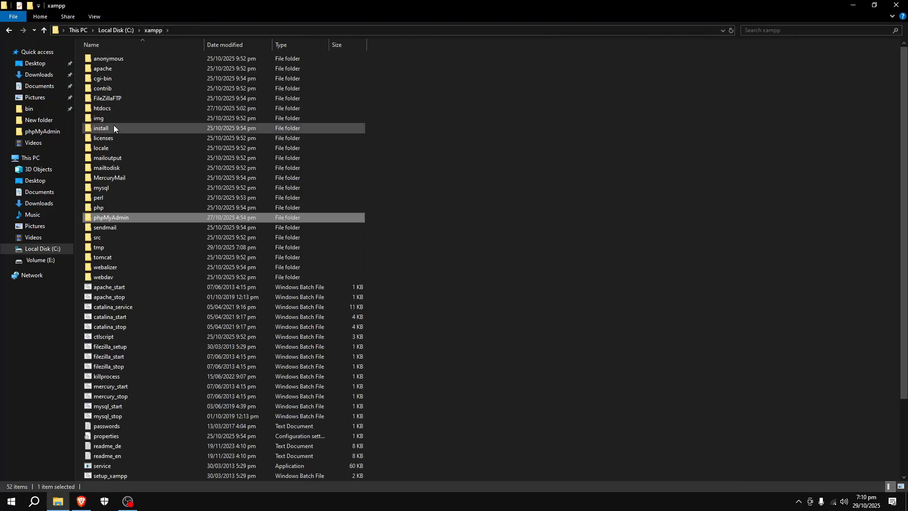
{"action": "double_click", "coordinate": [117, 112]}
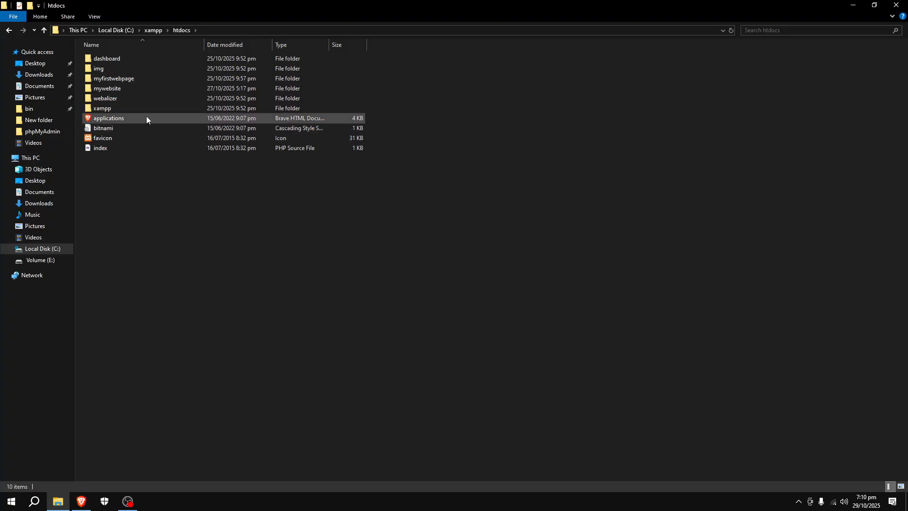
{"action": "double_click", "coordinate": [120, 88]}
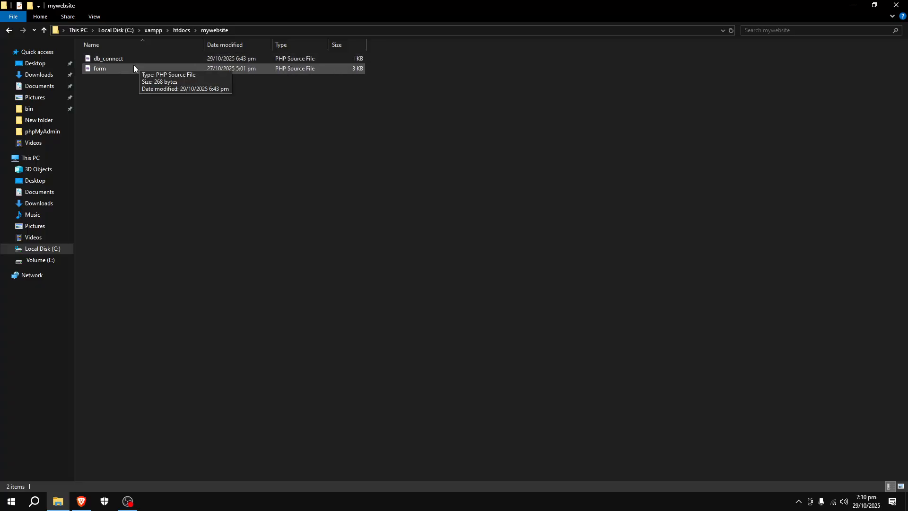
{"action": "double_click", "coordinate": [102, 58]}
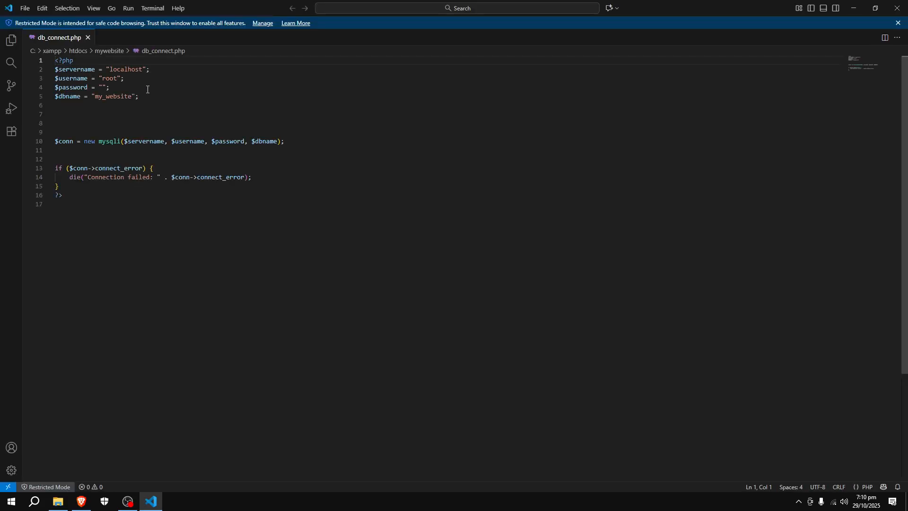
Add the line $port = "3307"; directly below the $dbname variable in db_connect.php.
{"action": "left_click", "coordinate": [178, 96]}
{"action": "key", "text": "Return"}
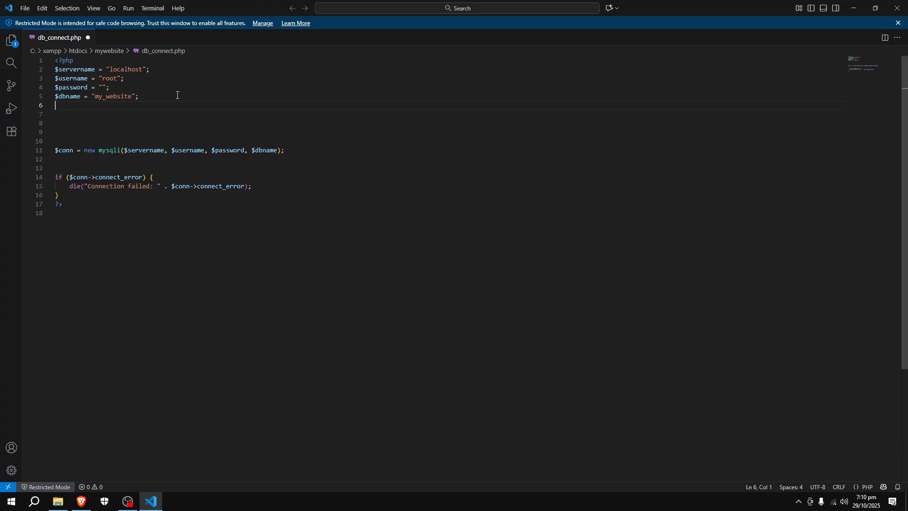
{"action": "type", "text": "$"}
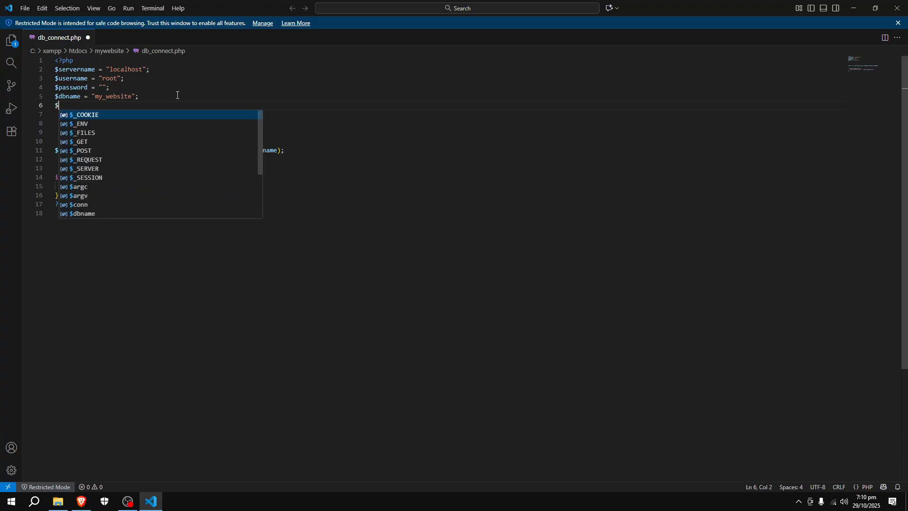
{"action": "type", "text": "port"}
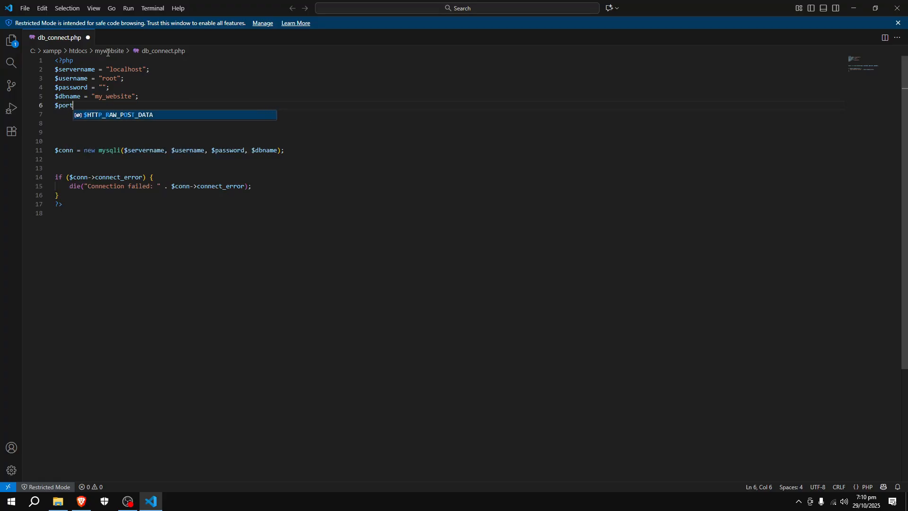
{"action": "left_click", "coordinate": [188, 142]}
{"action": "left_click", "coordinate": [93, 107]}
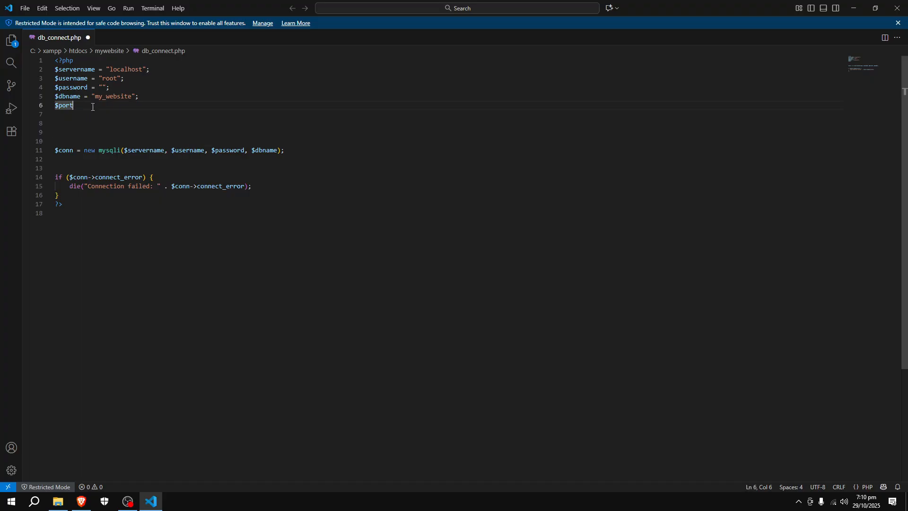
{"action": "type", "text": "+"}
{"action": "key", "text": "BackSpace"}
{"action": "type", "text": "= \"3307"}
{"action": "key", "text": "Right"}
{"action": "type", "text": ";"}
Add $port as the last argument after $dbname in the new mysqli call, then save db_connect.php and close the editor.
{"action": "double_click", "coordinate": [275, 152]}
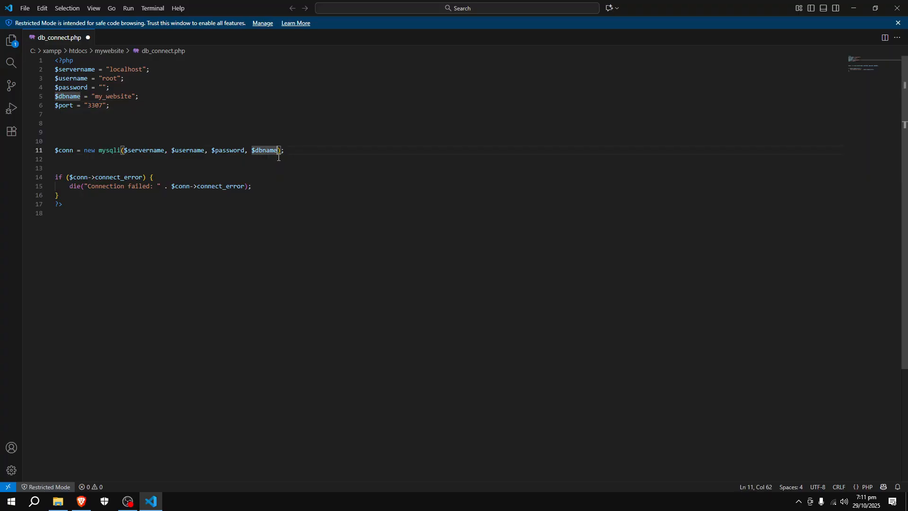
{"action": "key", "text": "Right"}
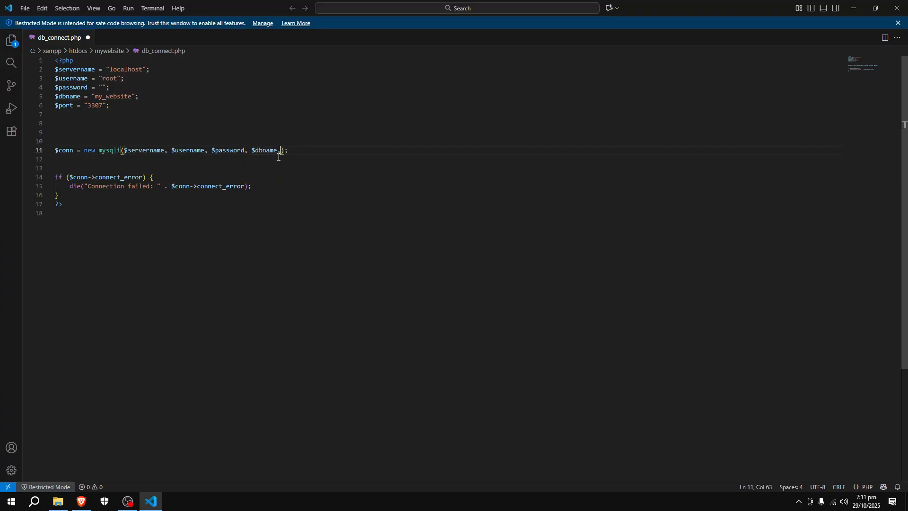
{"action": "type", "text": ","}
{"action": "type", "text": "$p"}
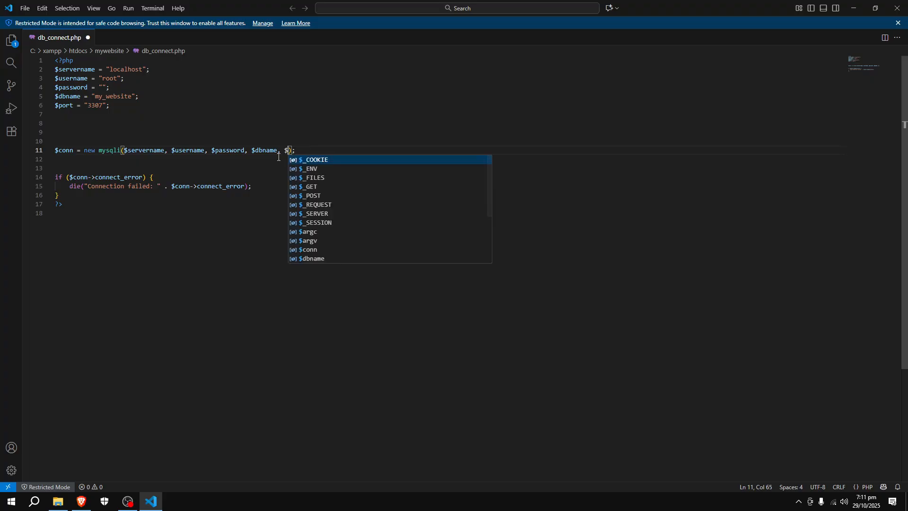
{"action": "type", "text": "ort"}
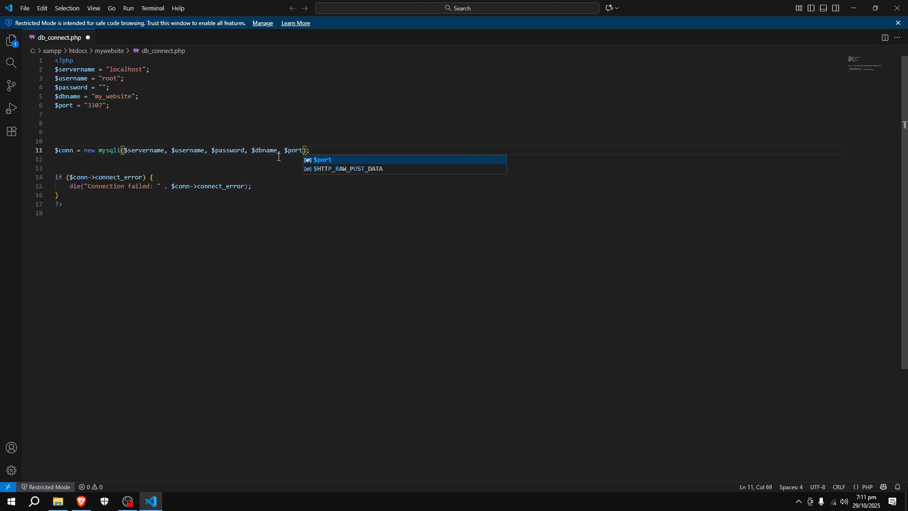
{"action": "key", "text": "Escape"}
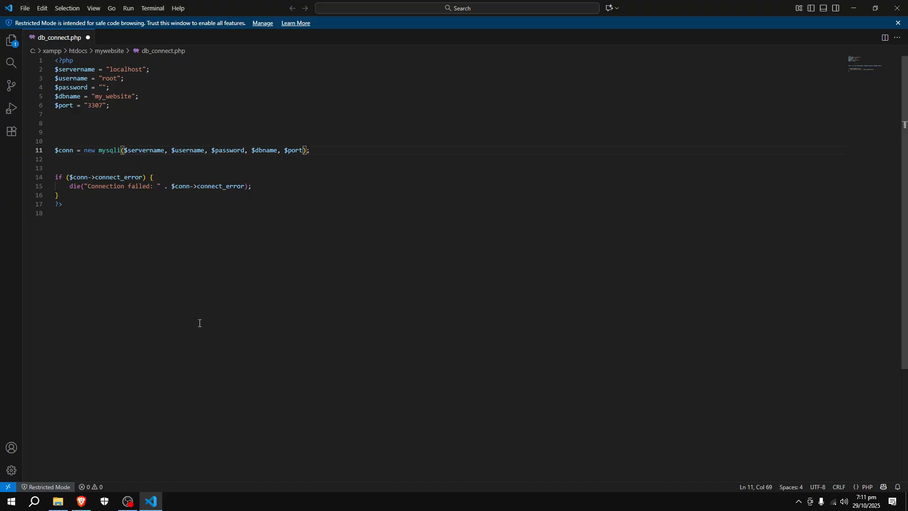
{"action": "key", "text": "ctrl+s"}
{"action": "left_click", "coordinate": [897, 8]}
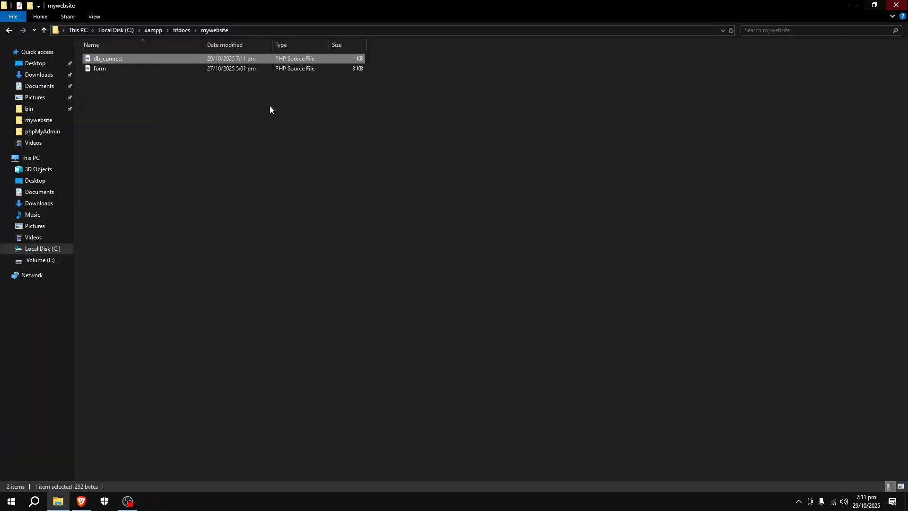
Load localhost/mywebsite/form.php in Chrome to check the site's database connection, and minimize the browser and the mywebsite folder window.
{"action": "left_click", "coordinate": [31, 501]}
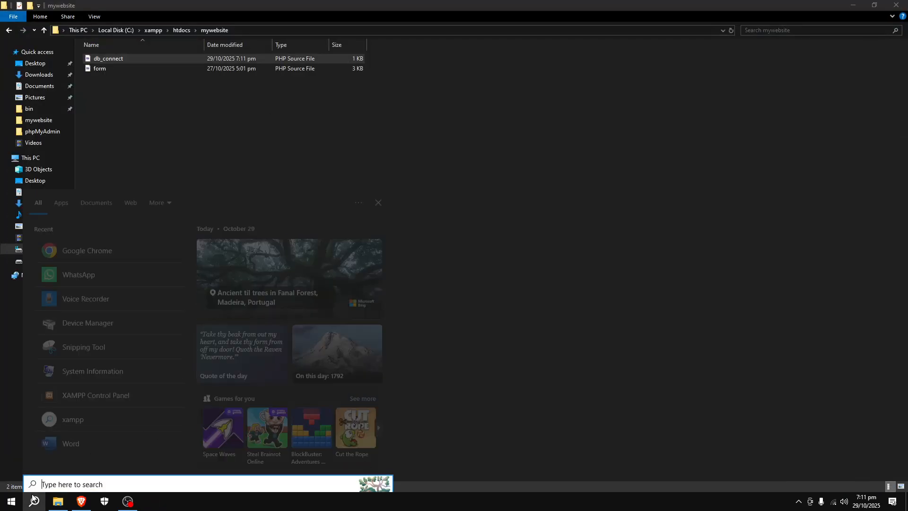
{"action": "type", "text": "chr"}
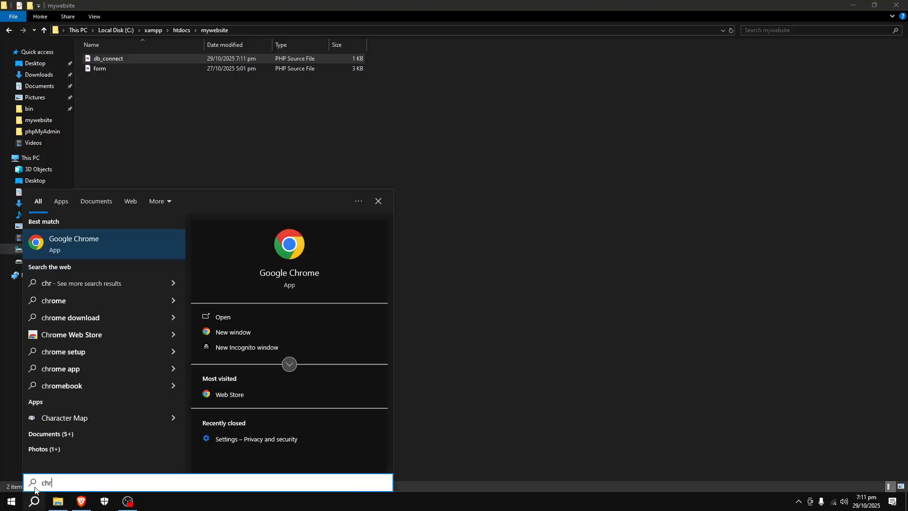
{"action": "left_click", "coordinate": [130, 240]}
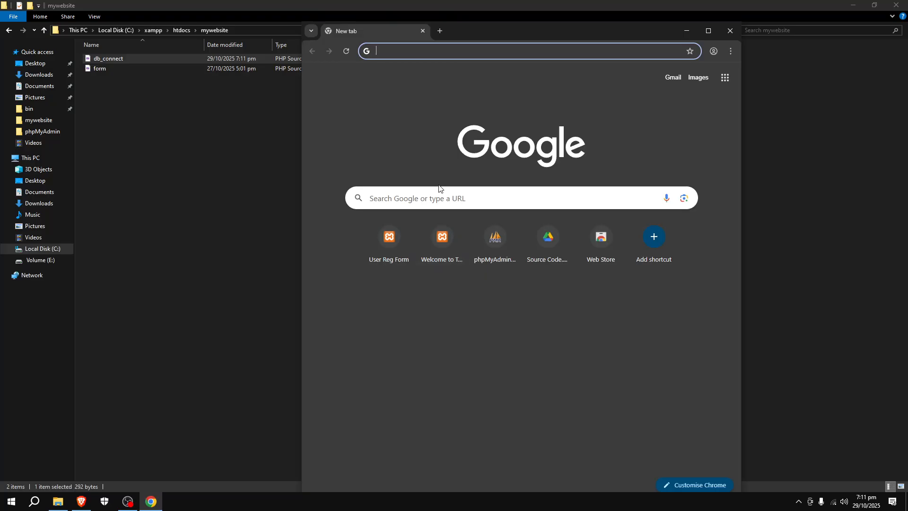
{"action": "type", "text": "lo"}
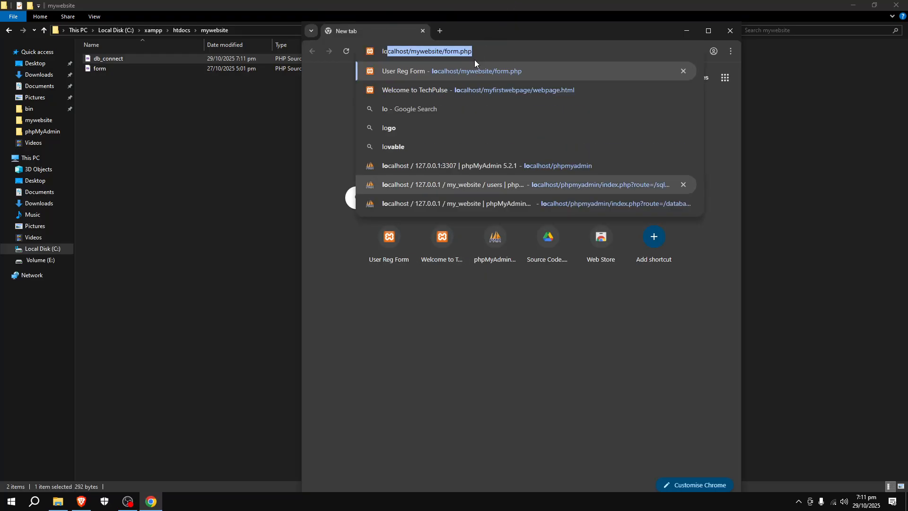
{"action": "left_click", "coordinate": [446, 70]}
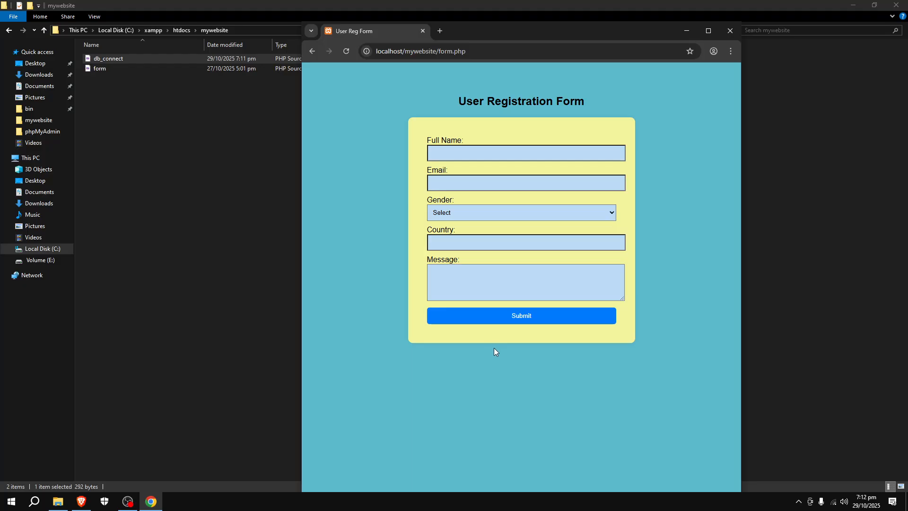
{"action": "left_click", "coordinate": [688, 31]}
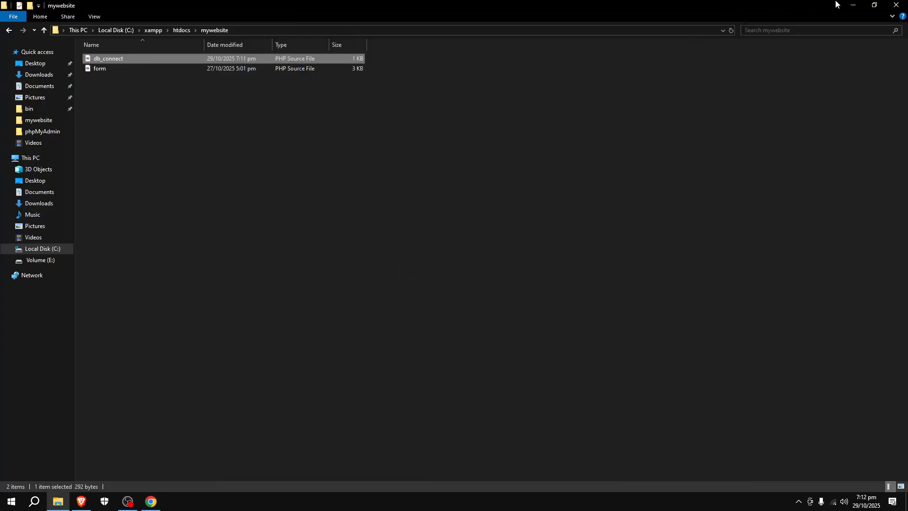
{"action": "left_click", "coordinate": [854, 5]}
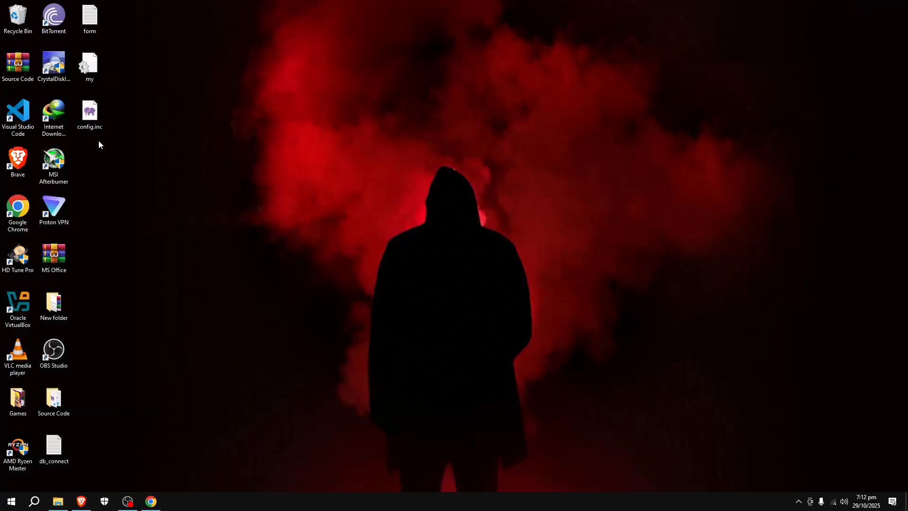
{"action": "left_click_drag", "start_coordinate": [98, 140], "coordinate": [93, 113]}
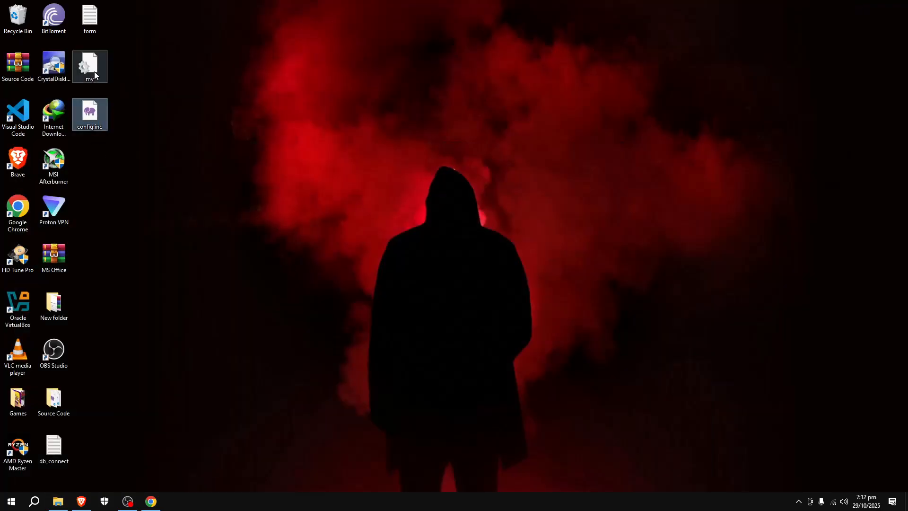
{"action": "left_click", "coordinate": [265, 160]}
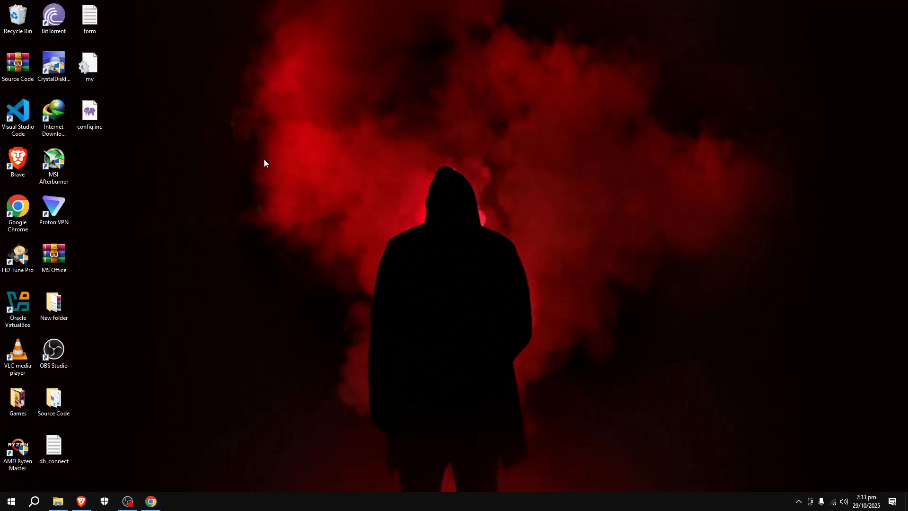